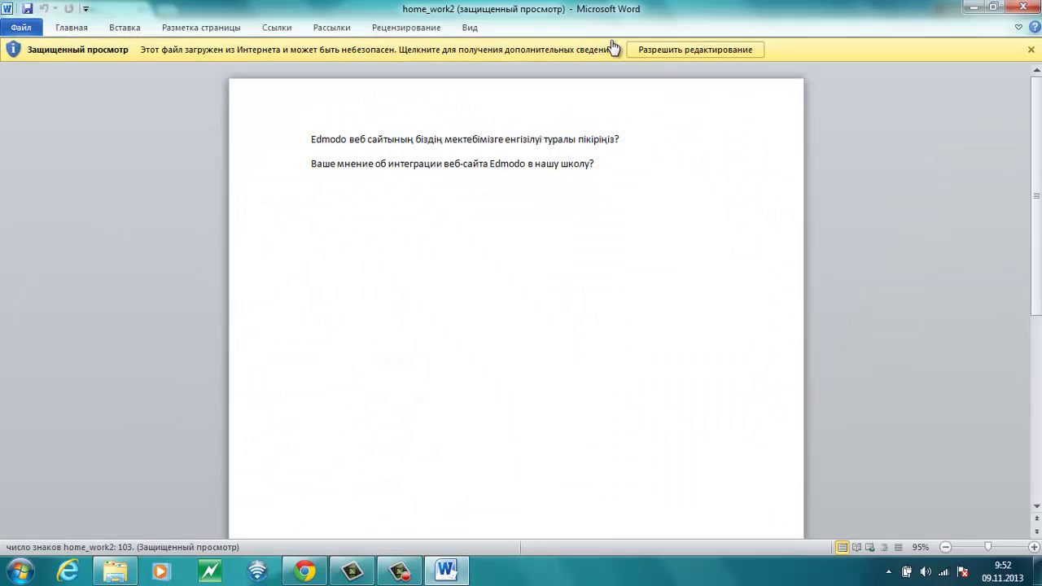
Enable editing of home_work2, dismiss the Office activation wizard and place the cursor at the end of the Russian question.
left_click(656, 55)
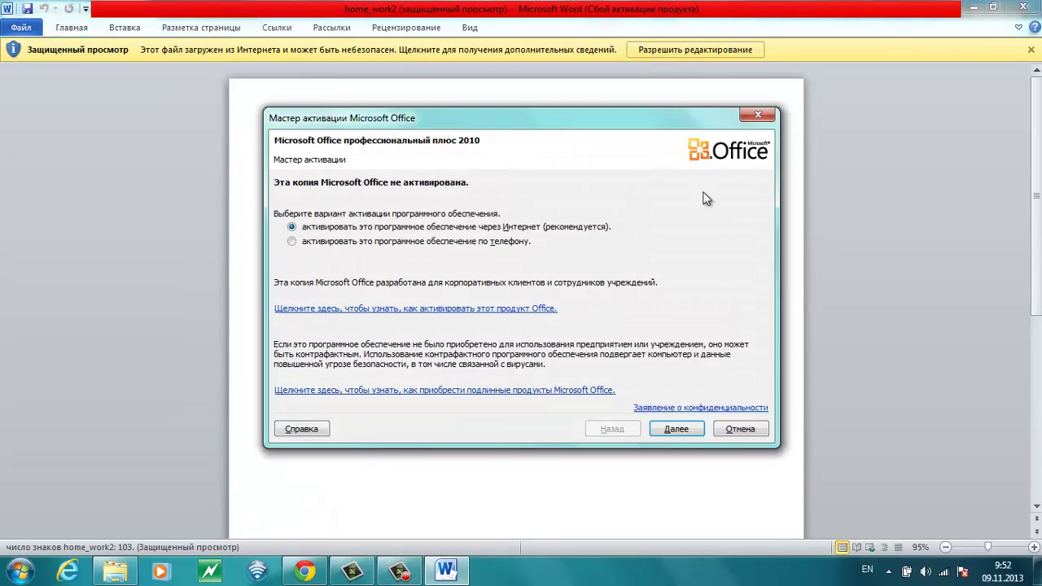
left_click(742, 435)
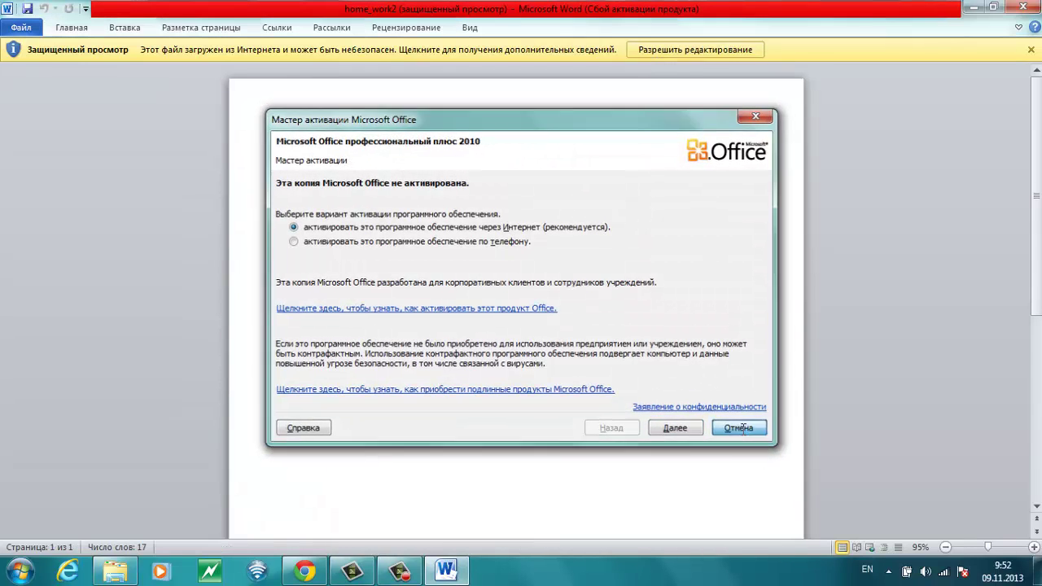
left_click(705, 53)
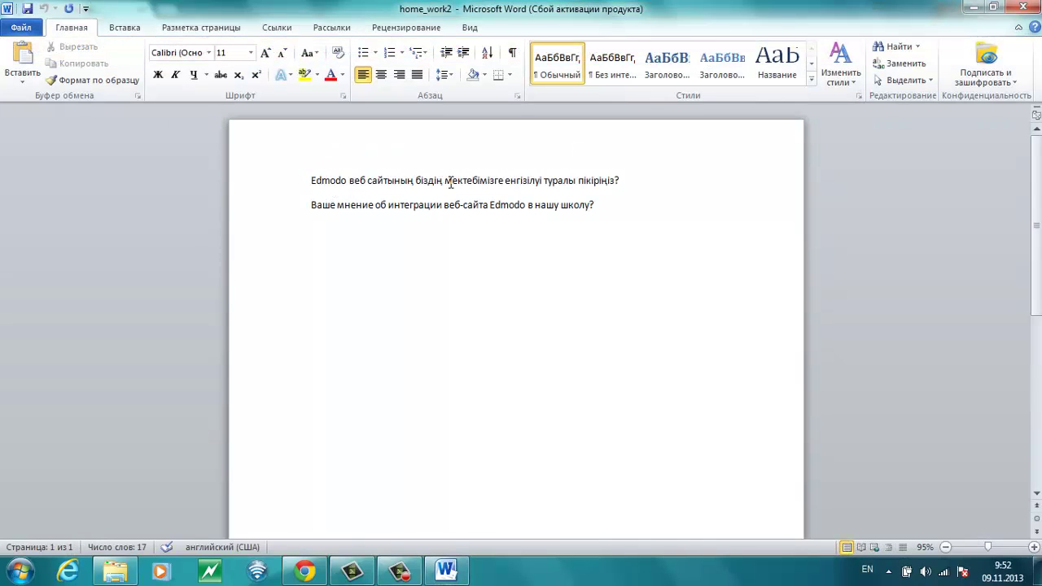
left_click(607, 205)
type("@hbyt")
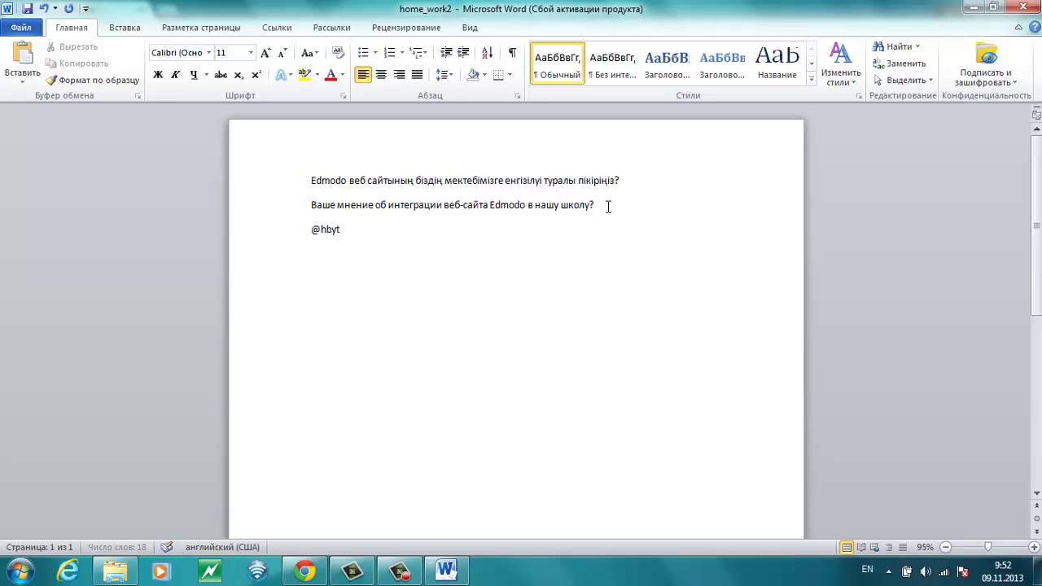
key("BackSpace")
key("BackSpace")
key("BackSpace")
key("BackSpace")
key("BackSpace")
key("BackSpace")
Switch the input language to Kazakh and write the answer "Әрине жақсы!!!" on a new line below the two questions.
key("alt+shift")
key("Return")
key("alt+shift")
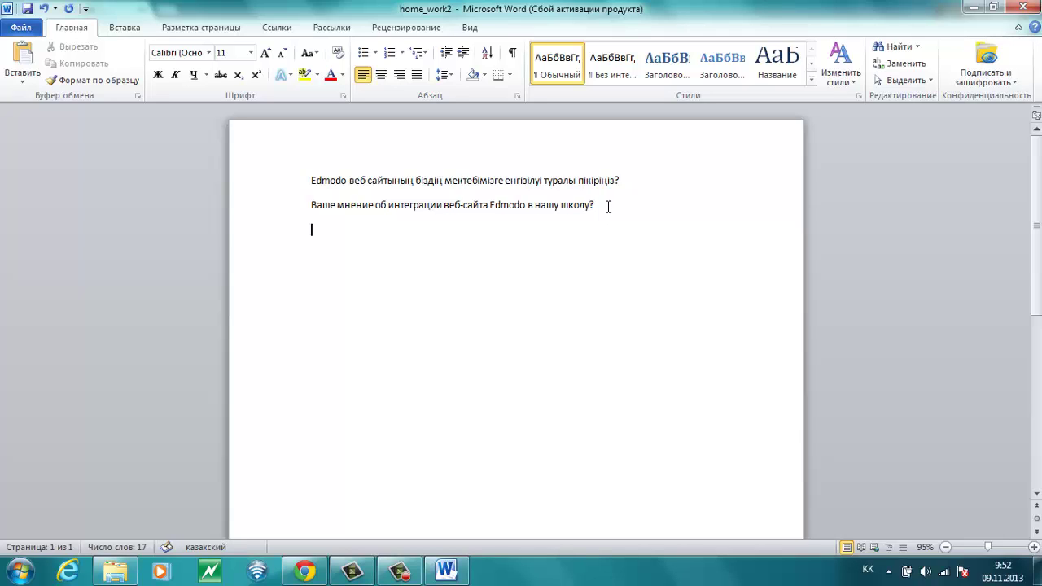
type("Әрине жақсы")
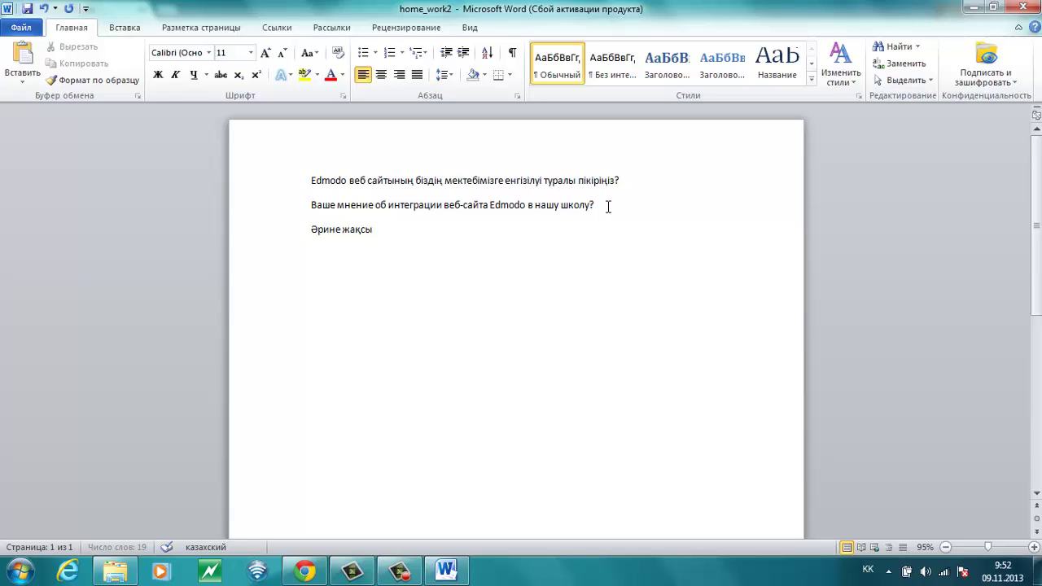
type("!!!")
Close home_work2 with its changes saved and close the Downloads folder window to return to the Edmodo page.
left_click(1023, 7)
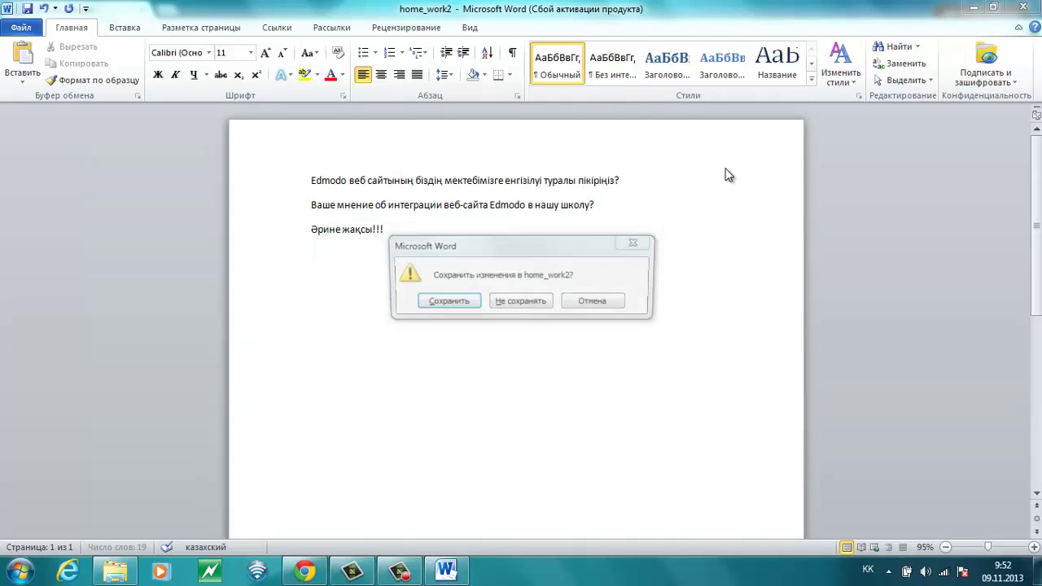
left_click(454, 307)
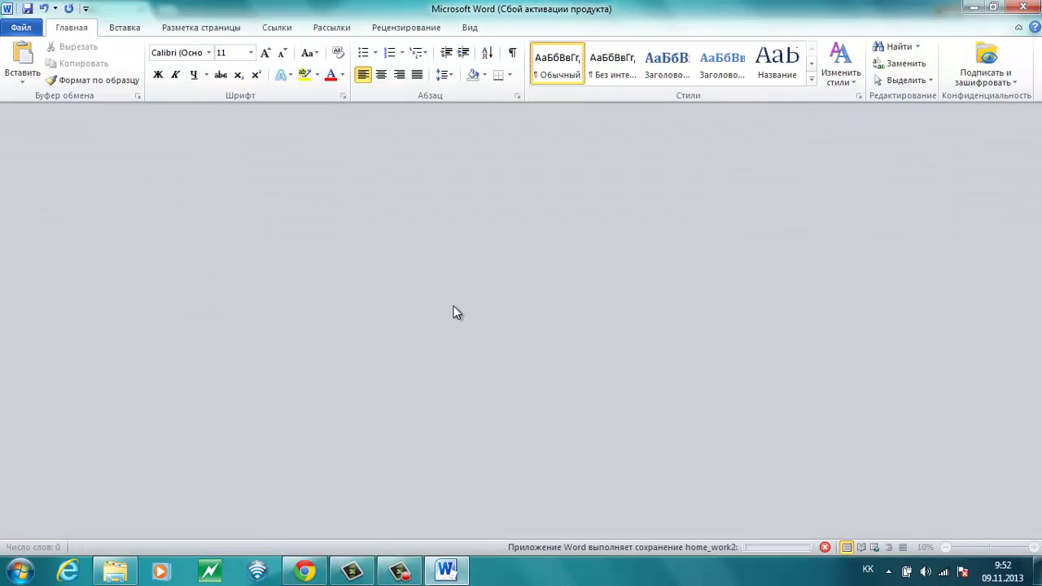
key("alt+F4")
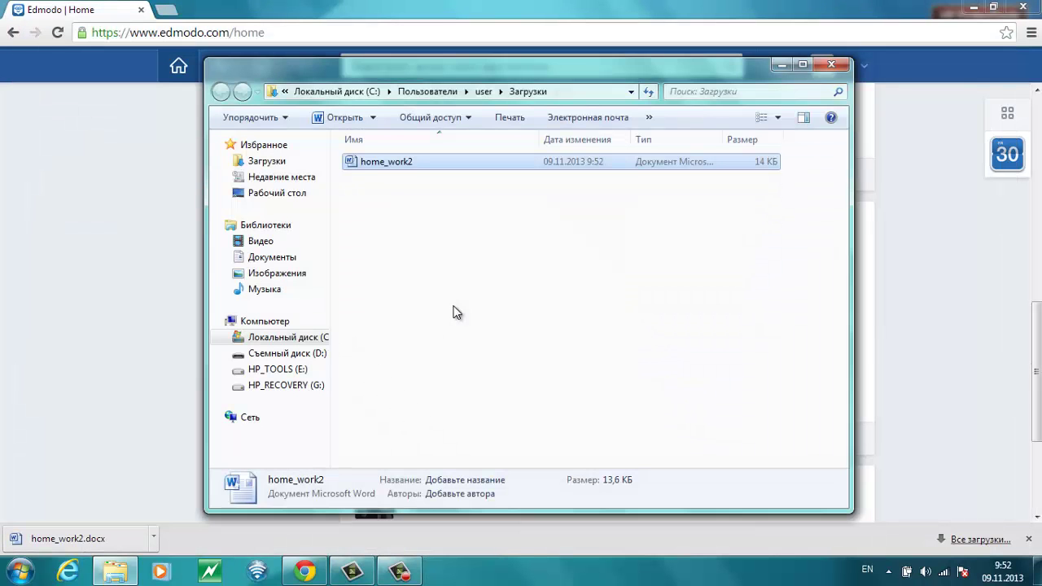
left_click(454, 250)
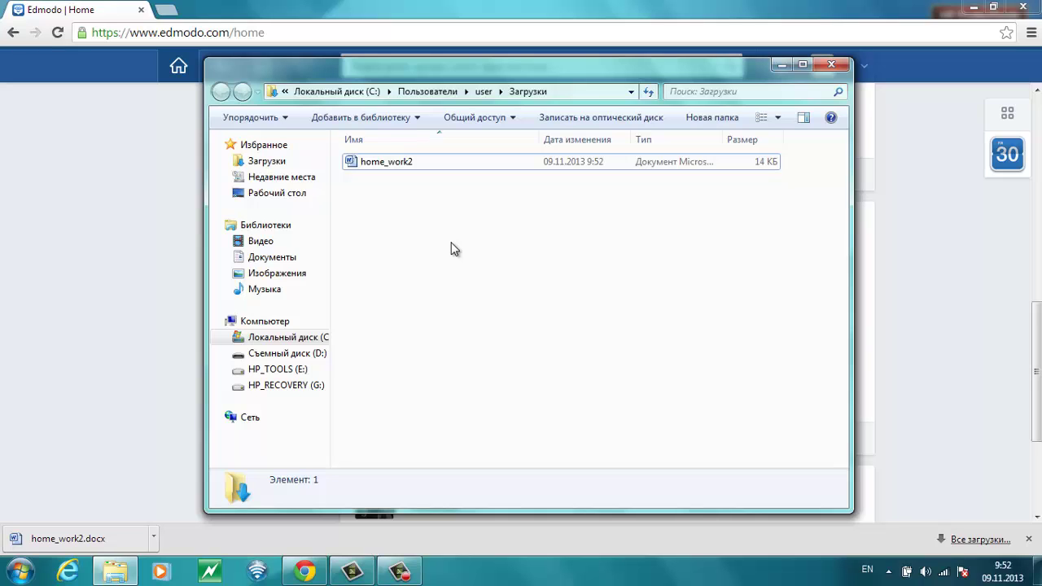
left_click(832, 66)
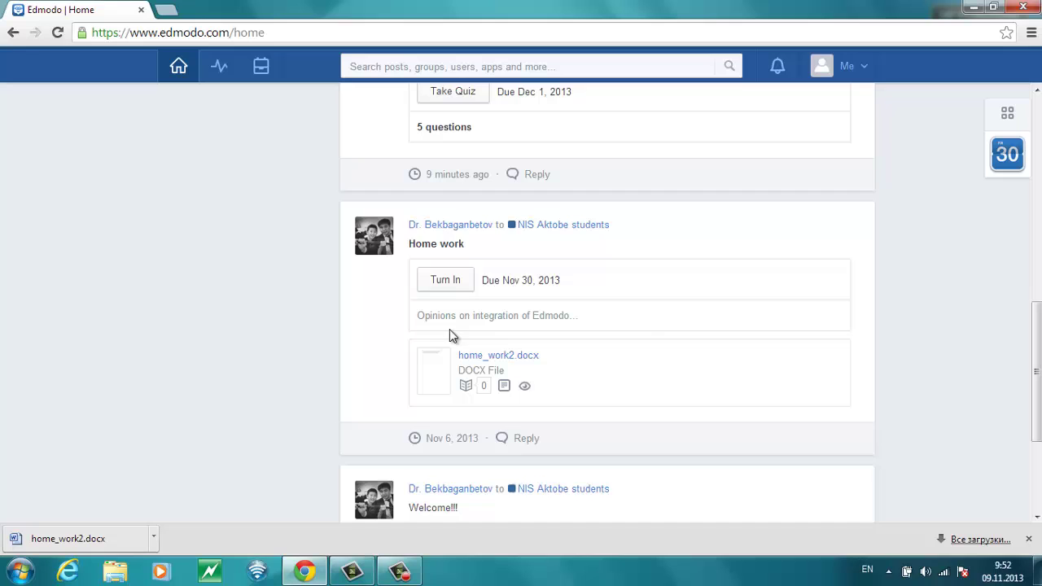
Open the turn-in page of the Home work assignment, leaving the file selection without attaching anything.
left_click(444, 282)
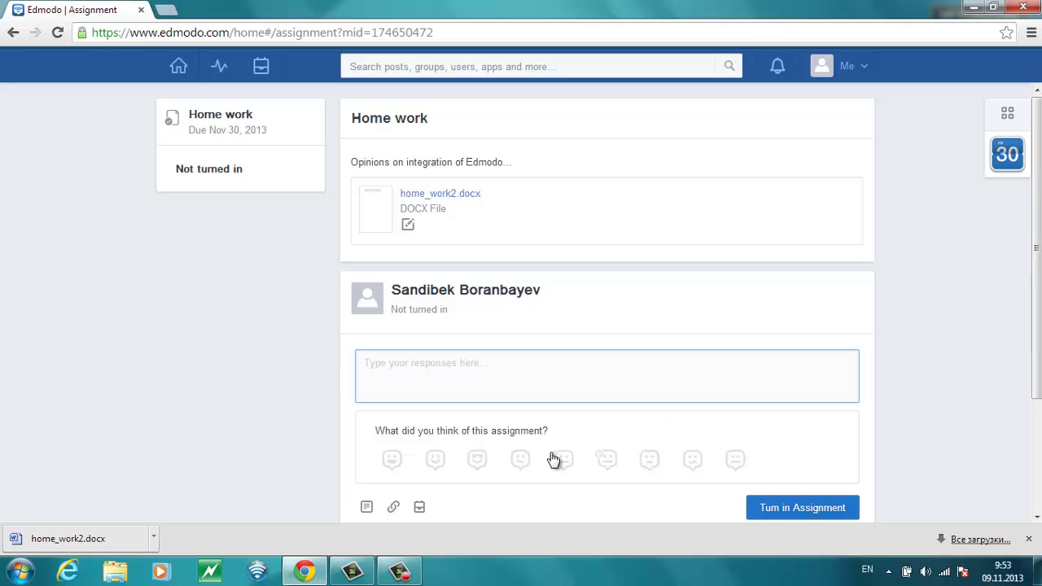
left_click(364, 509)
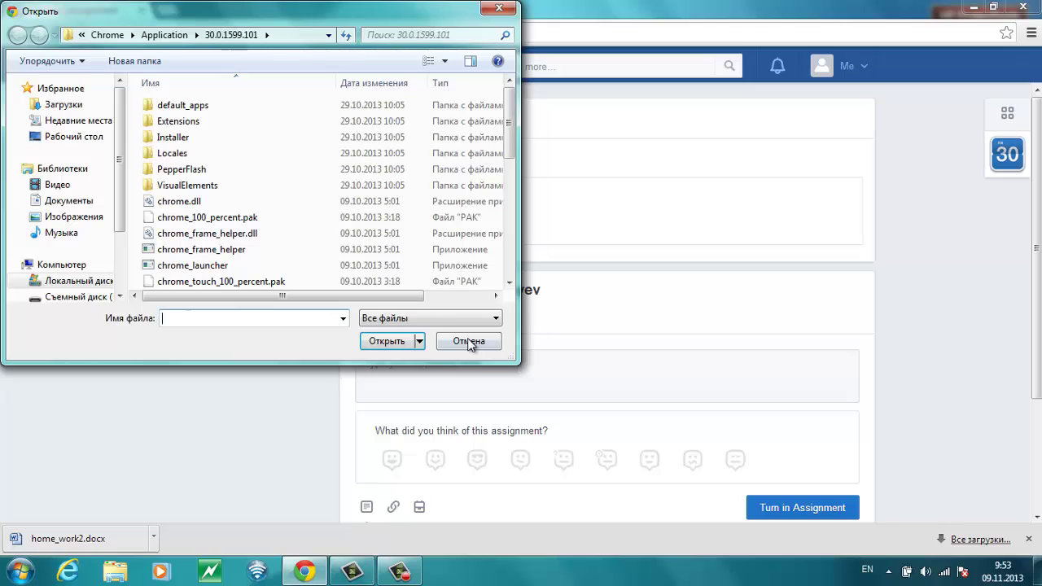
left_click(469, 339)
Enter the Kazakh response "Үй жұмысы өте оңай болды" and rate the assignment with the sunglasses smiley.
left_click(438, 374)
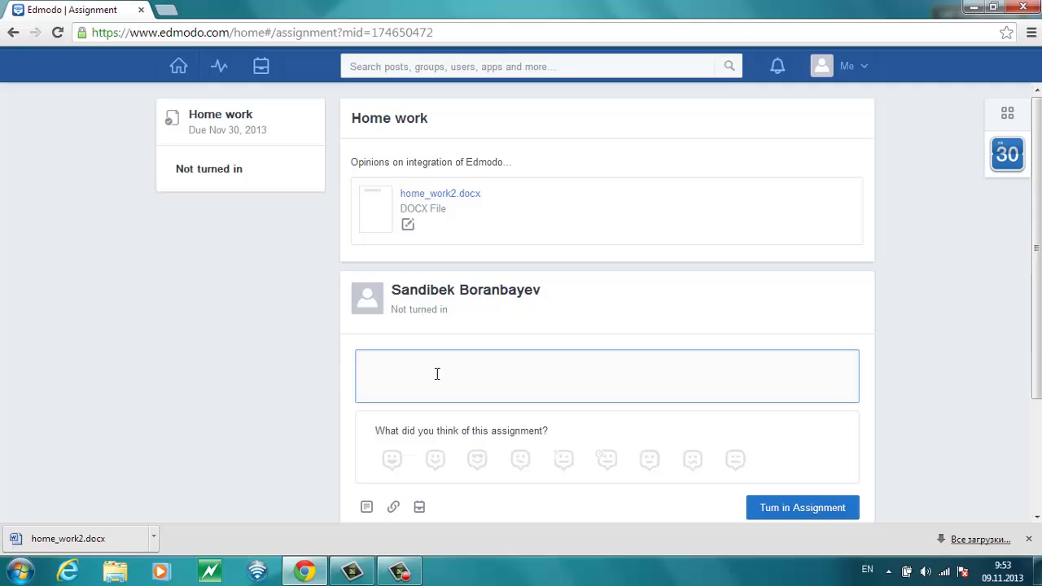
key("alt+shift")
type("Үй жу")
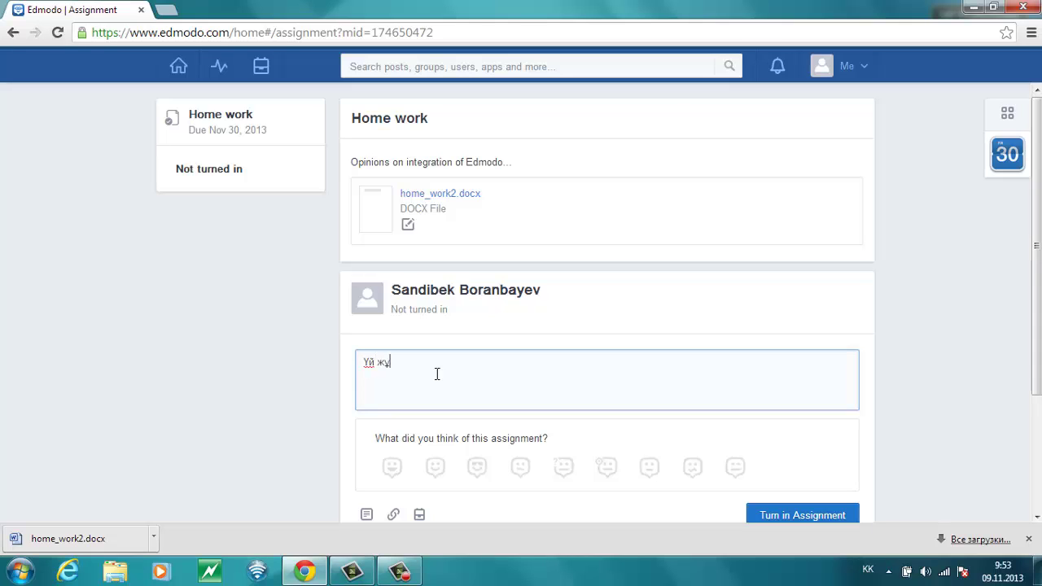
type("мысы ")
type("өте")
type(" онай ")
type("болды")
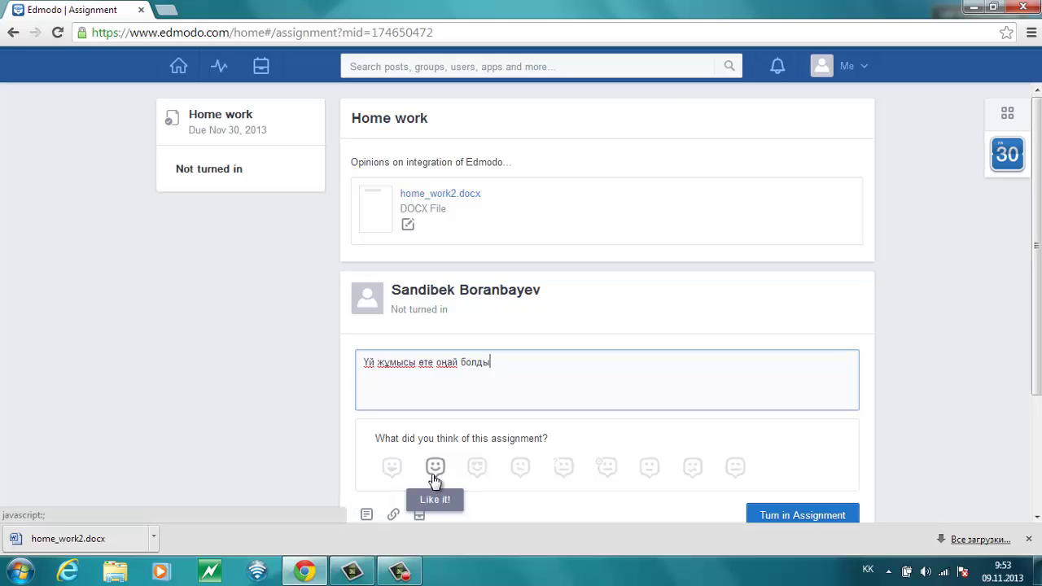
left_click(486, 470)
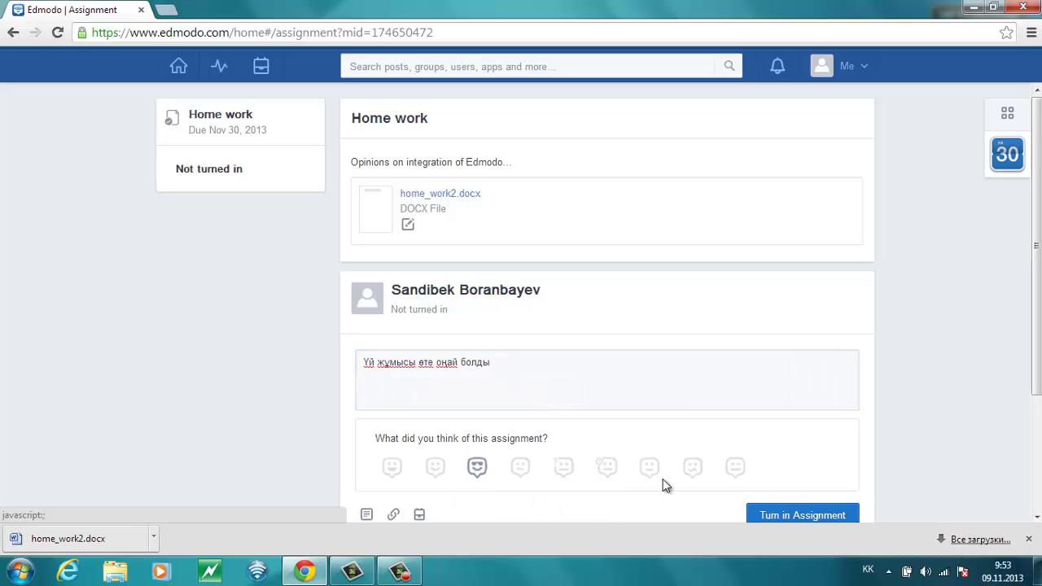
Attach home_work2 from the Downloads folder to the response and turn in the assignment.
left_click_drag(1036, 269, 1036, 396)
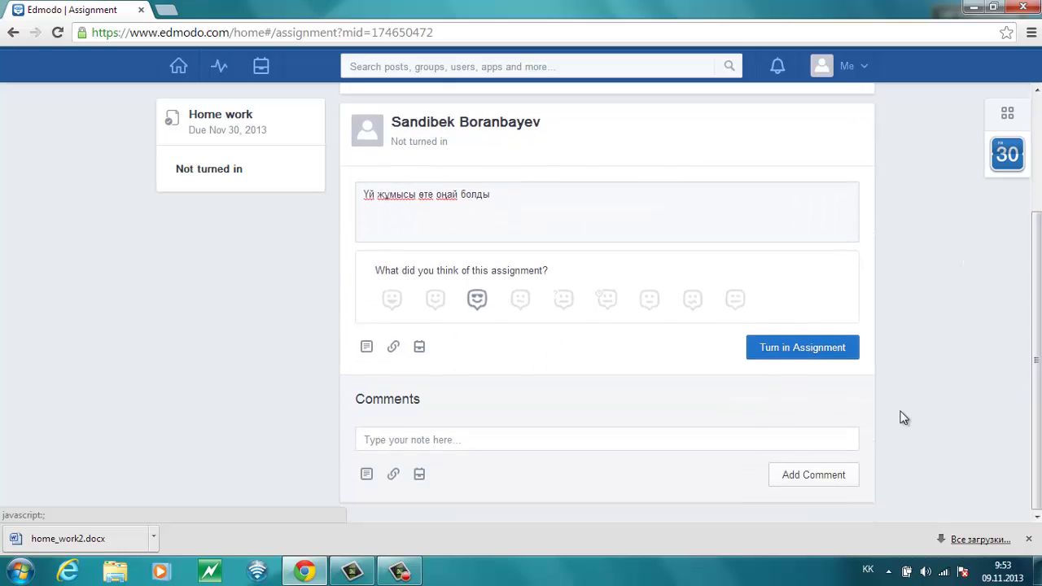
left_click(365, 346)
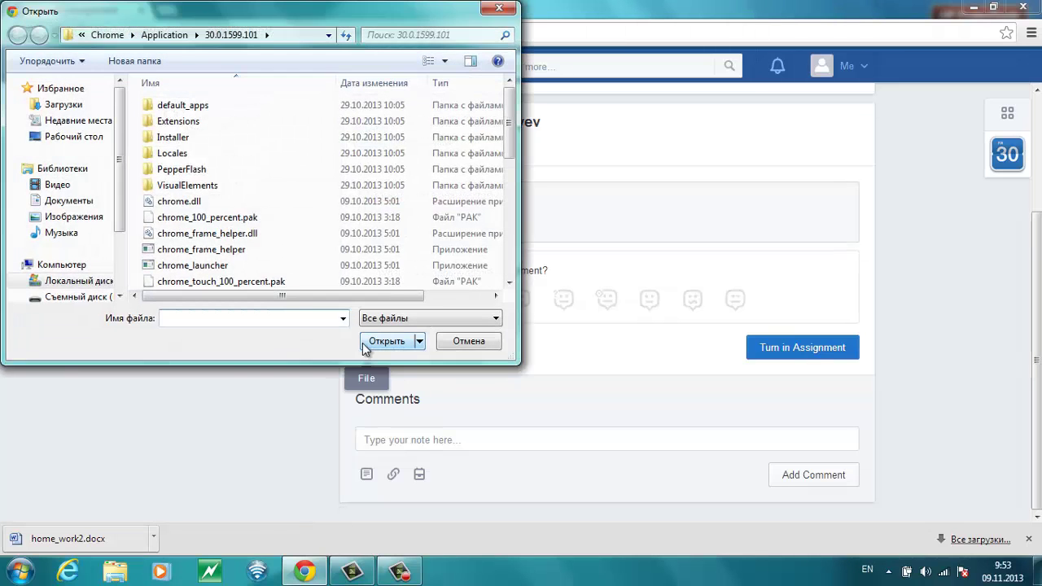
left_click(48, 106)
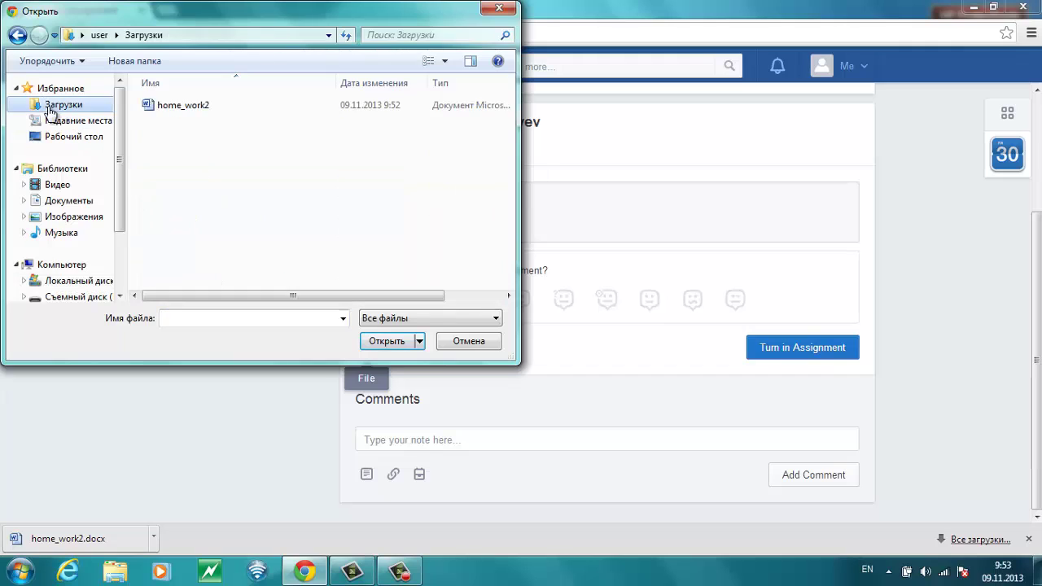
left_click(193, 110)
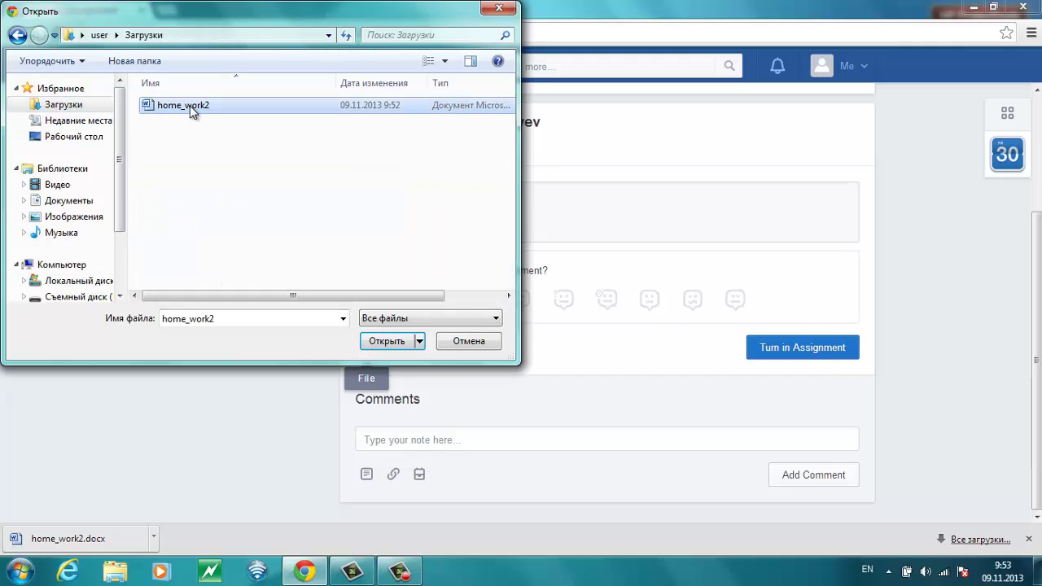
left_click(389, 342)
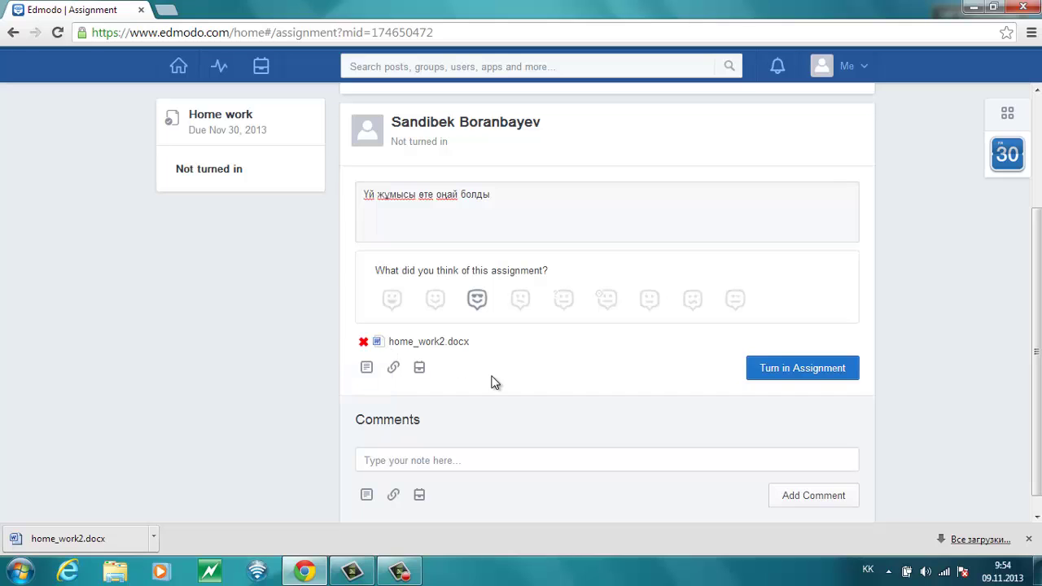
left_click(798, 374)
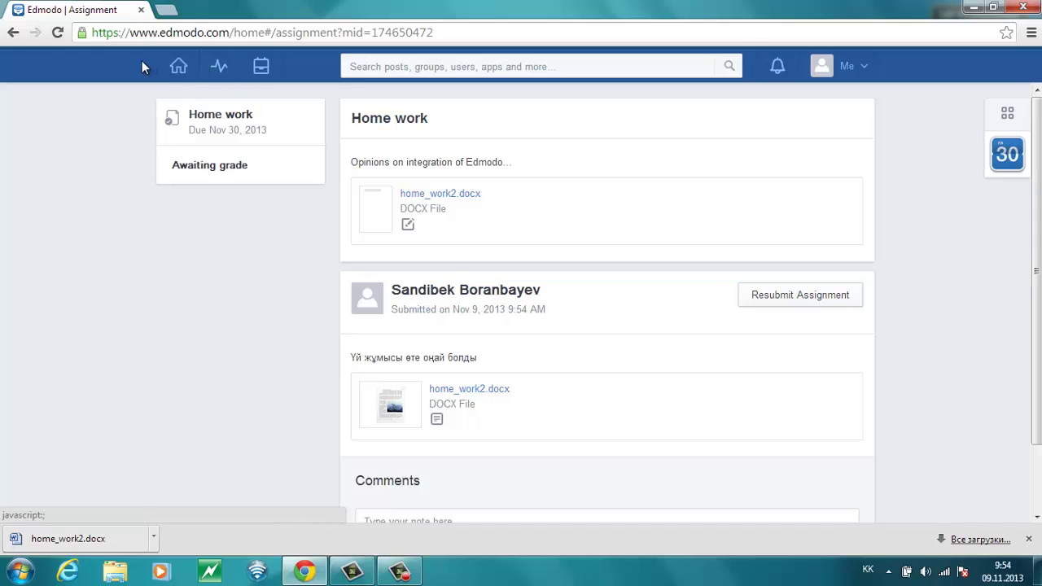
left_click(178, 71)
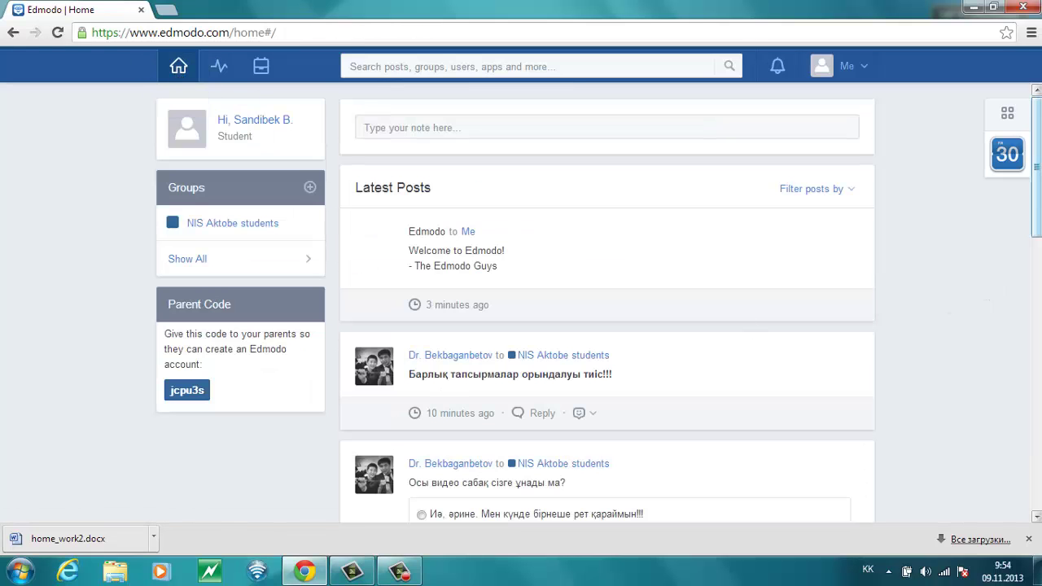
left_click_drag(1037, 161, 1038, 387)
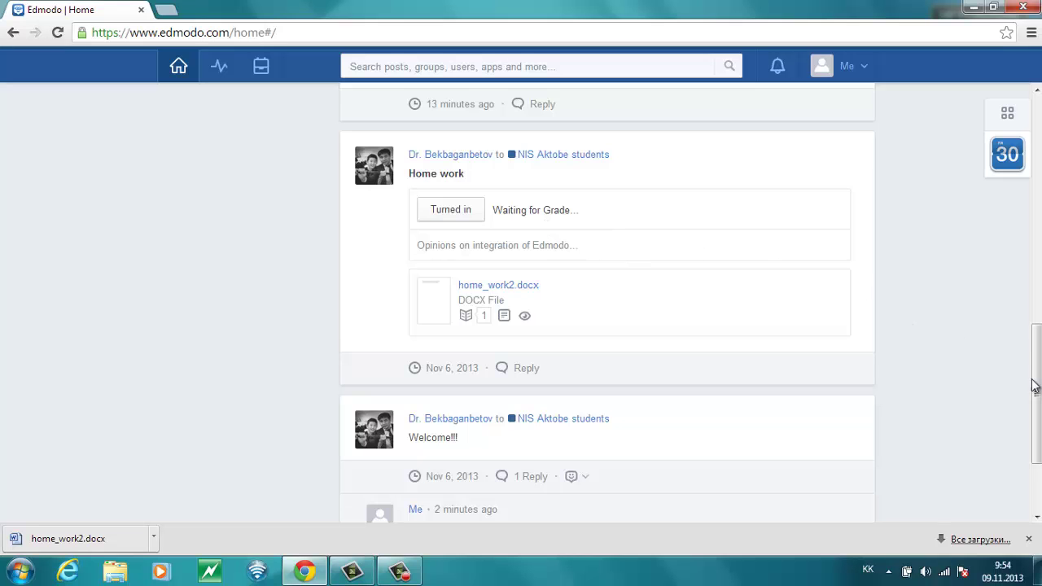
left_click_drag(1036, 390, 1036, 315)
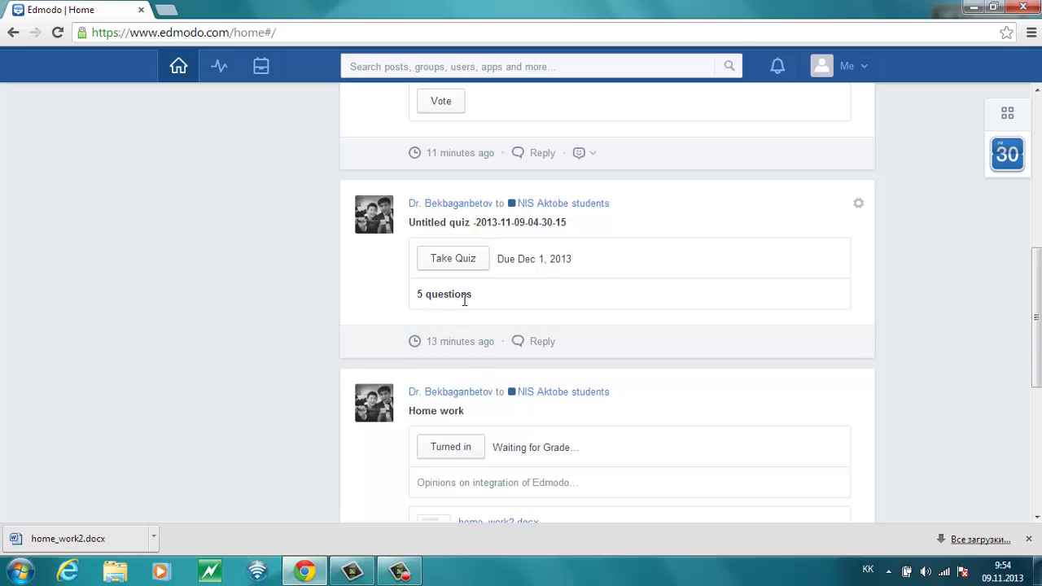
left_click(452, 259)
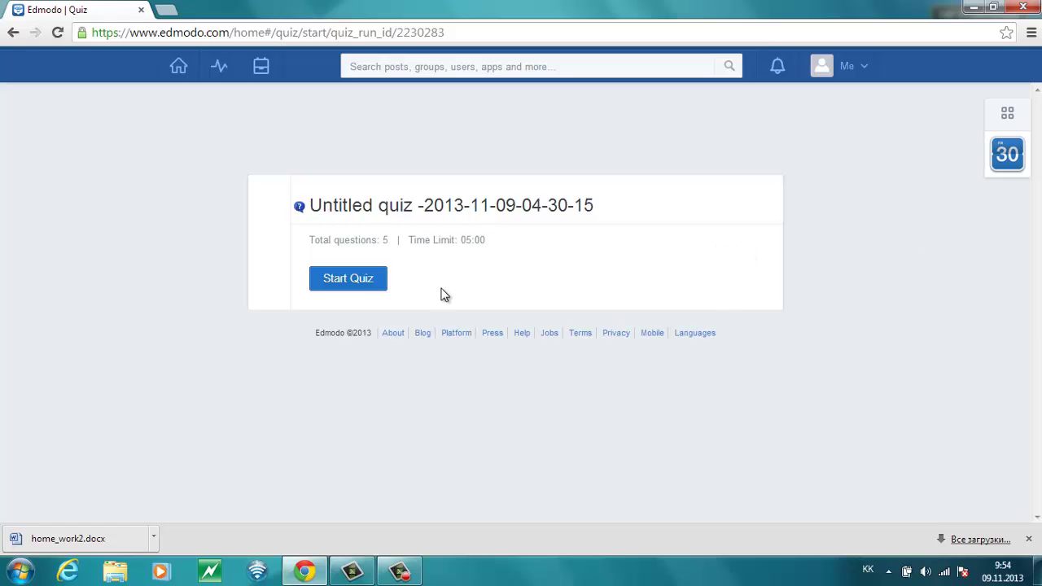
Check the quiz's time limit and start the quiz.
left_click_drag(409, 241, 499, 244)
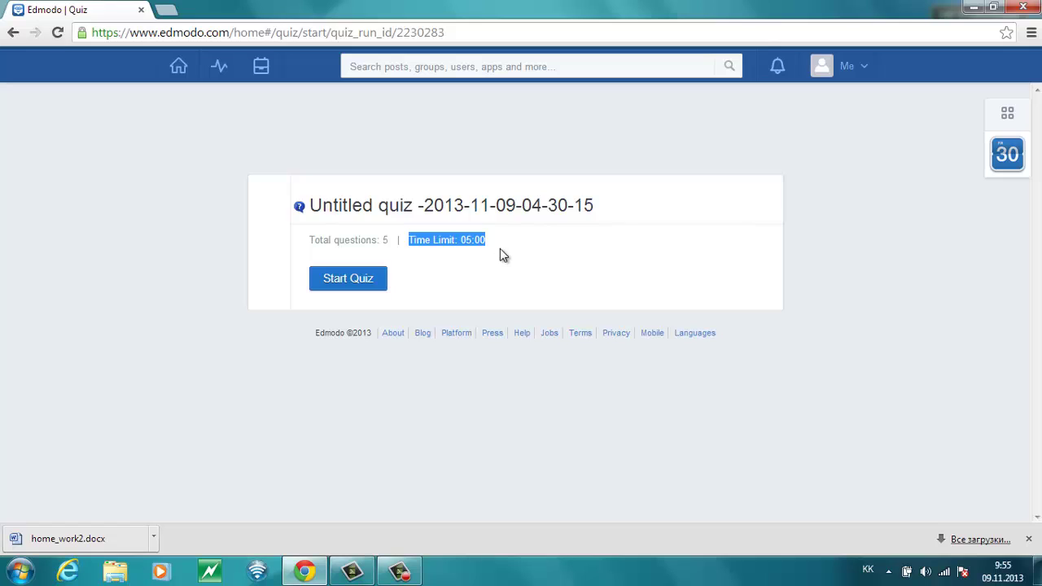
left_click(464, 242)
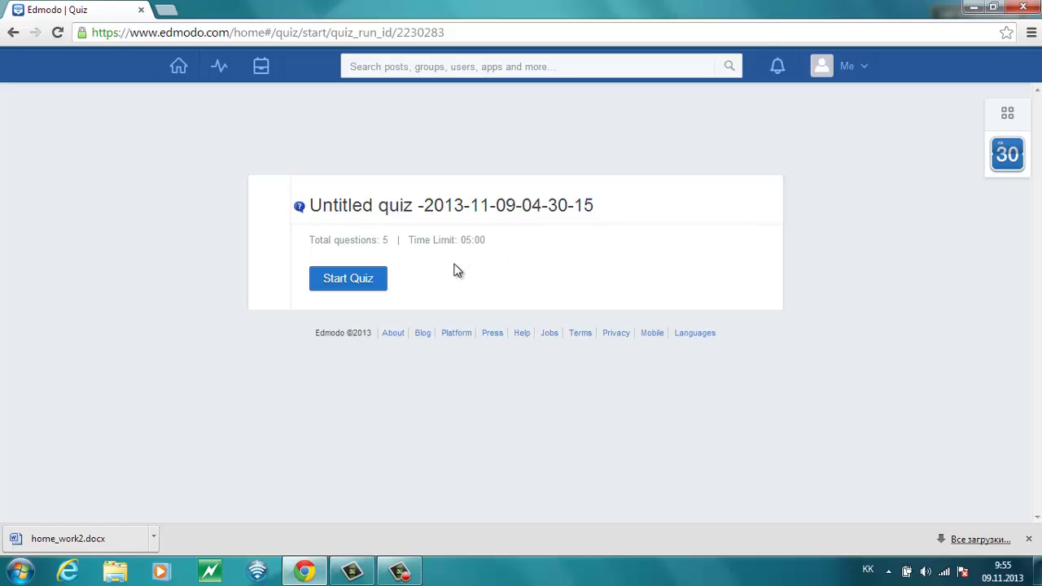
left_click(352, 281)
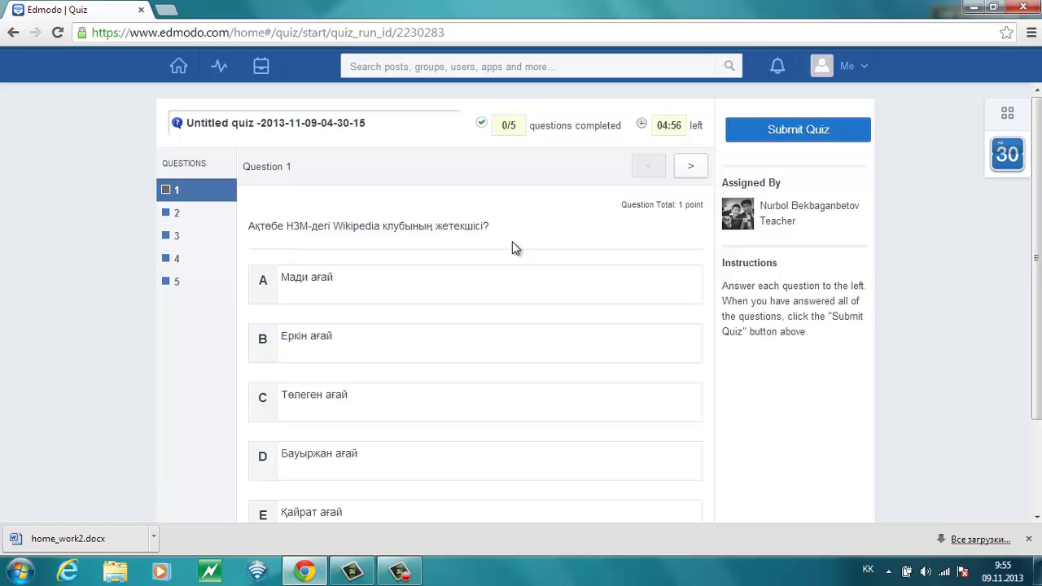
Answer the quiz question about the head of the Wikipedia club with option C.
scroll(1037, 260, "down", 2)
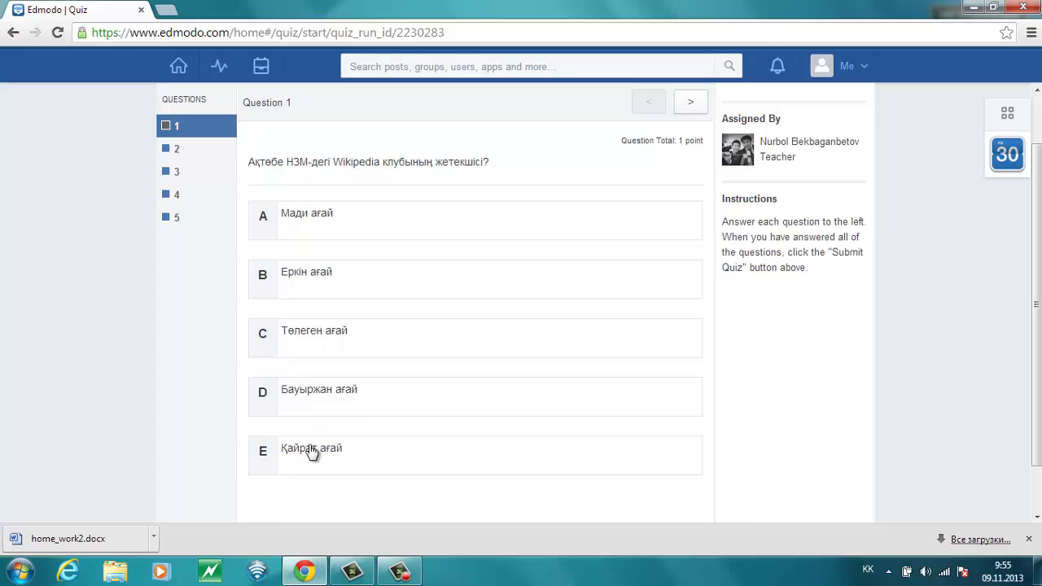
left_click(323, 341)
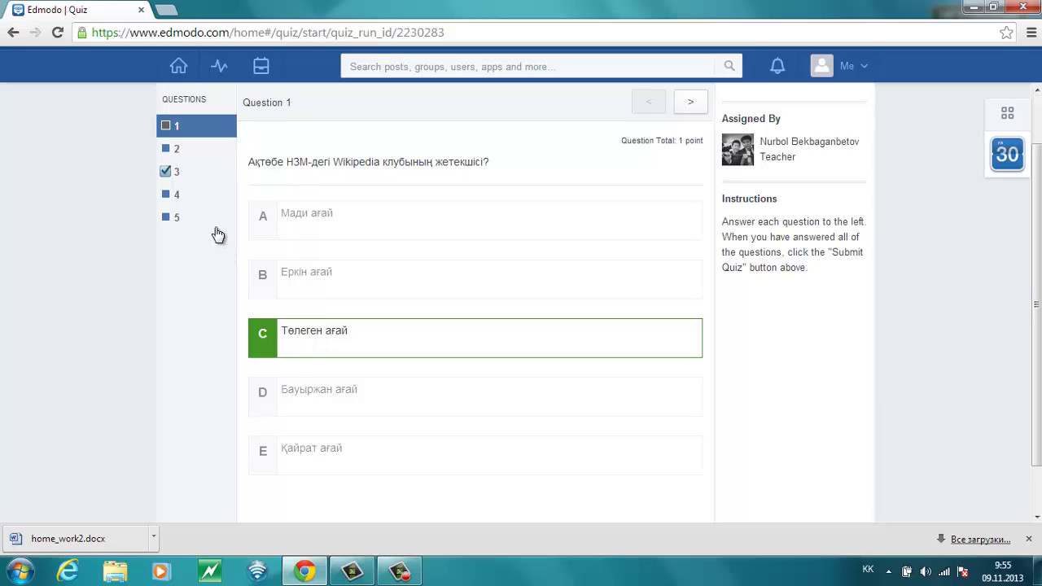
scroll(717, 245, "up", 2)
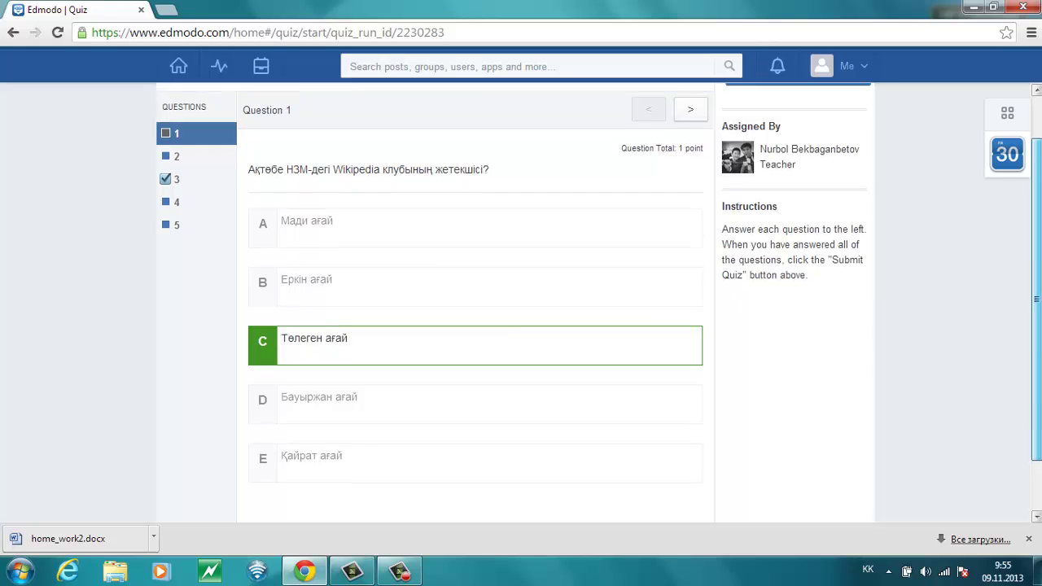
Answer question 4 of the quiz with option E, Ертіс, and question 5 with option A, Ақтөбе.
left_click(691, 171)
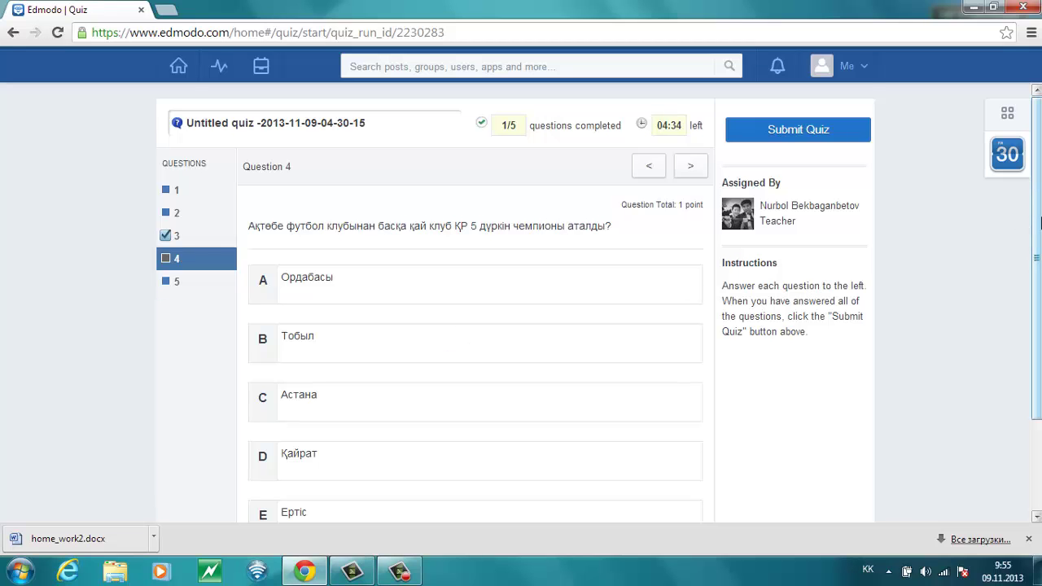
scroll(1040, 221, "down", 2)
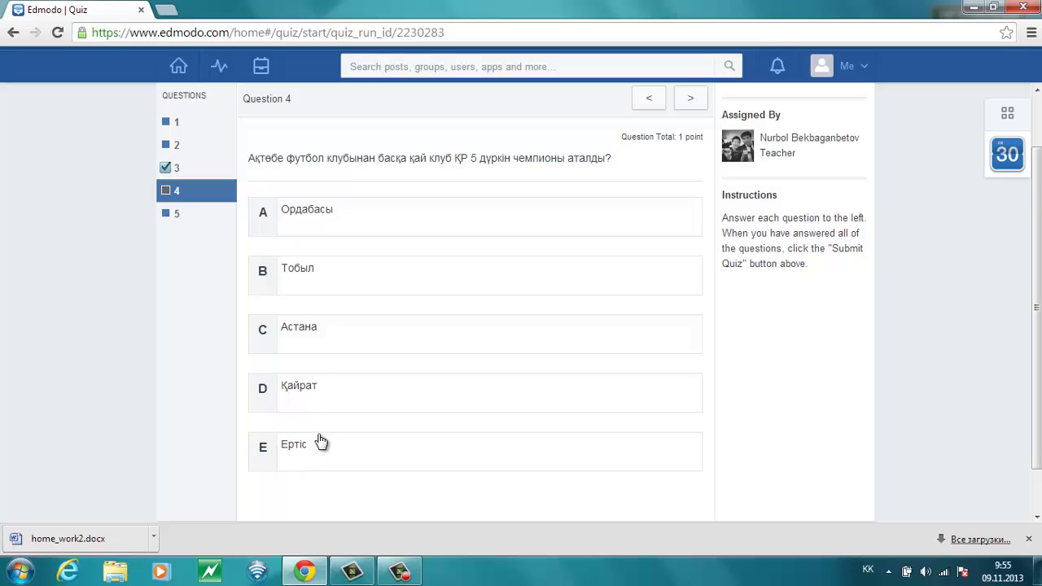
left_click(323, 461)
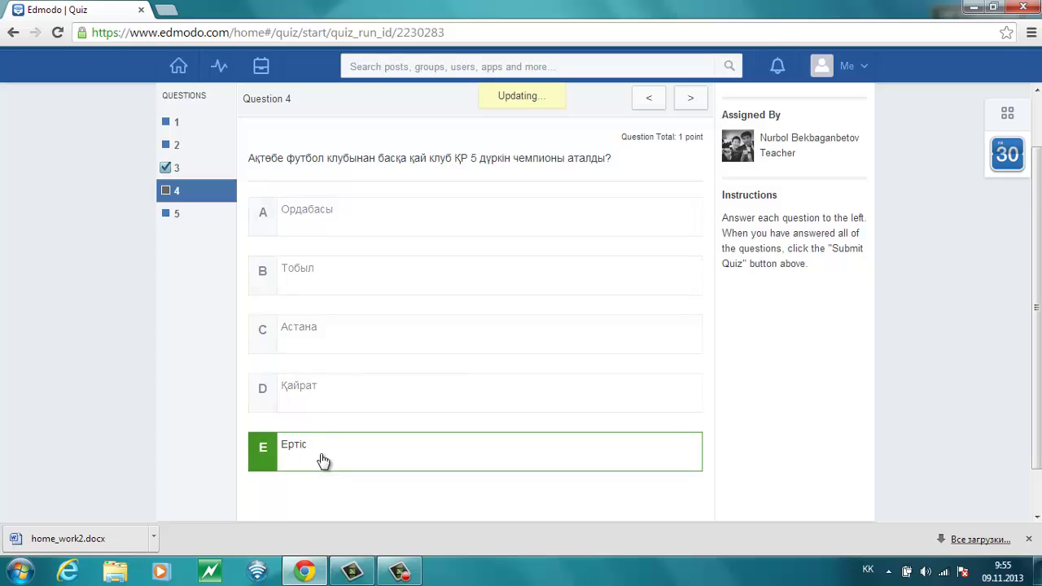
left_click(690, 101)
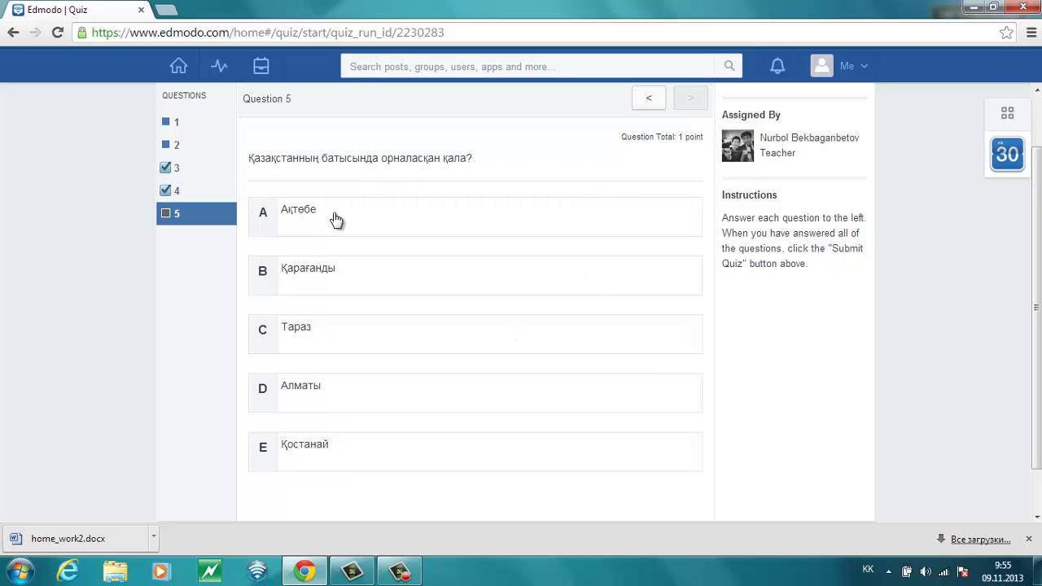
left_click(306, 225)
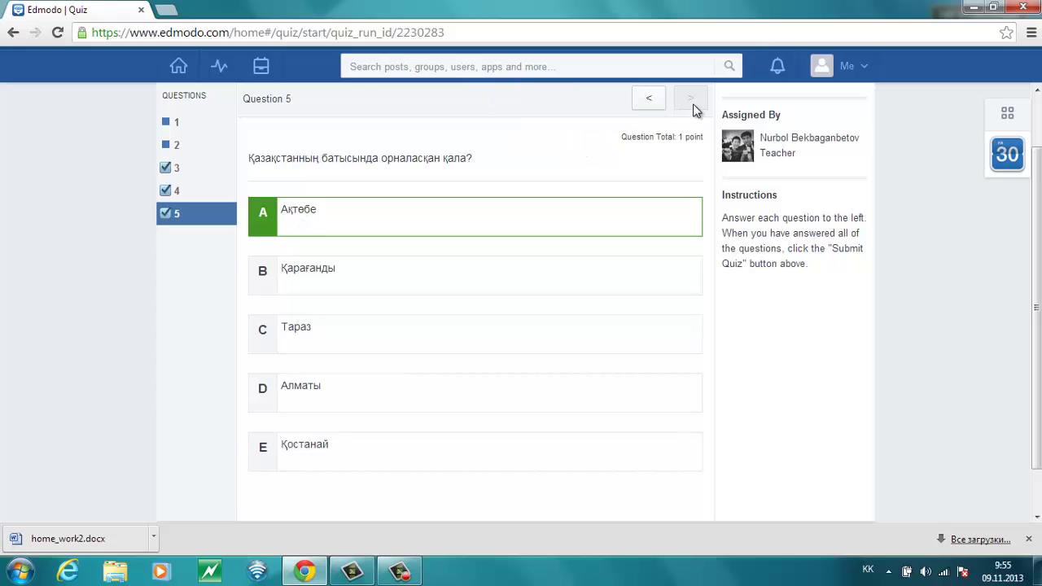
Go back to question 2 about the strongest British football club and answer it with option E, Челси.
left_click(654, 97)
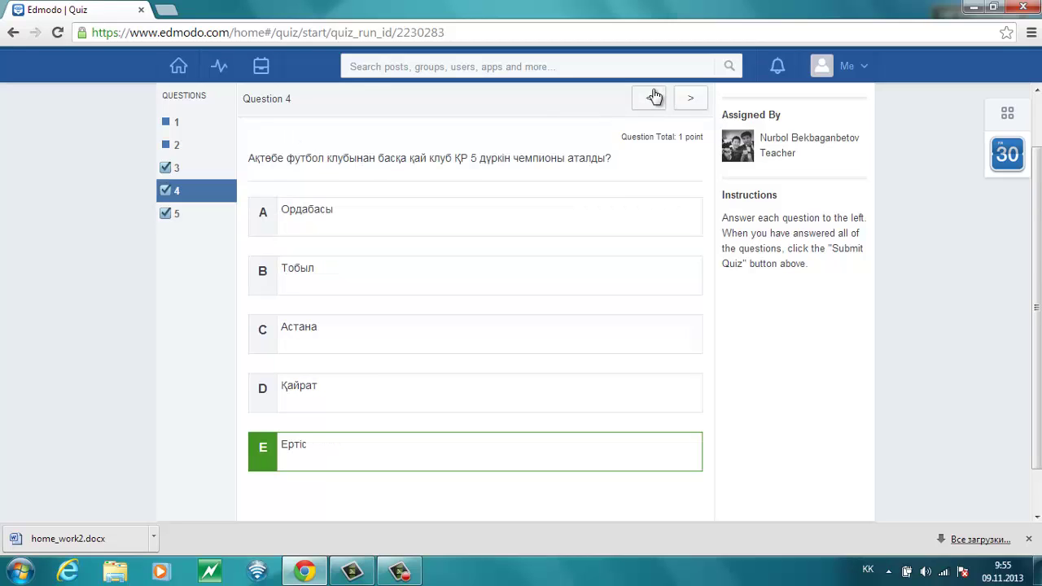
left_click(654, 97)
left_click(655, 97)
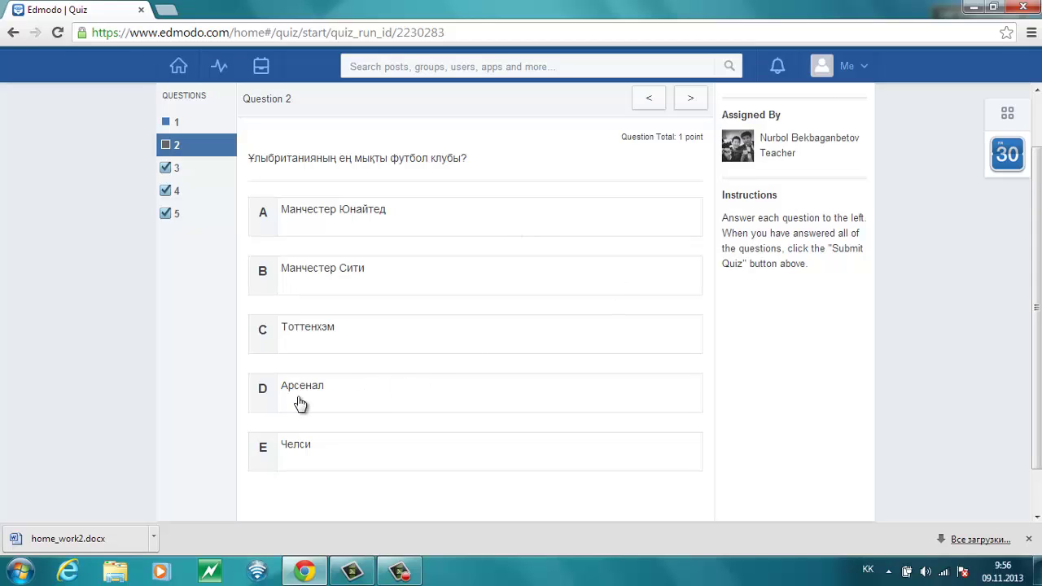
left_click(330, 461)
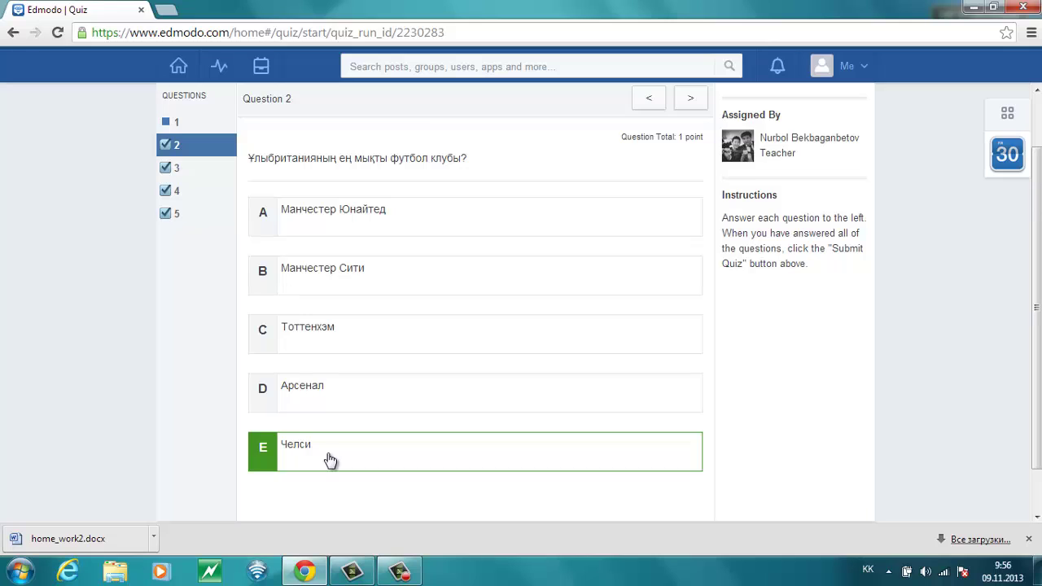
Look through the quiz's other questions and answer question 3 about the world's strongest football club with option D, Ақтөбе.
left_click(646, 101)
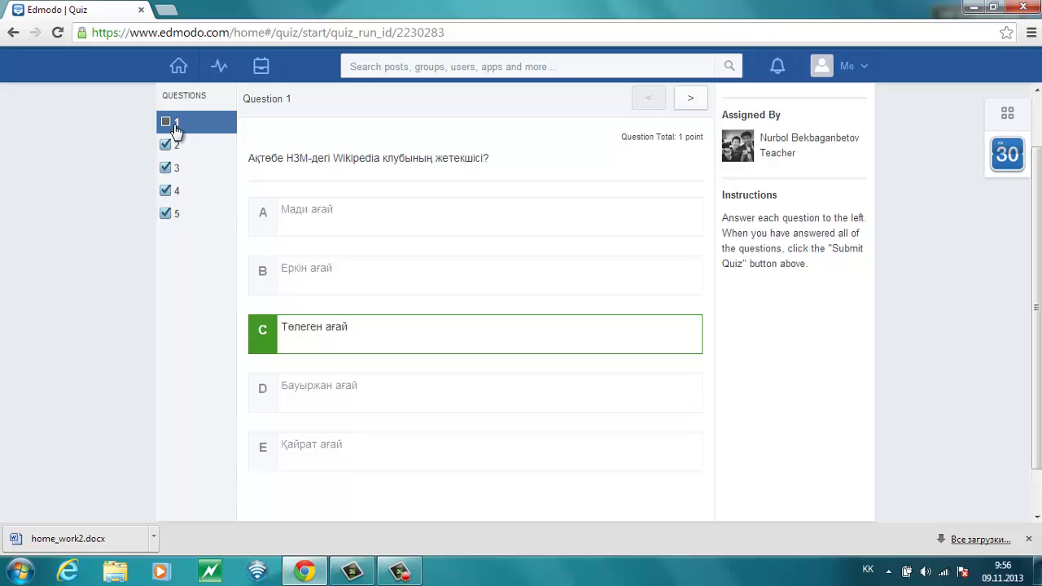
left_click(690, 102)
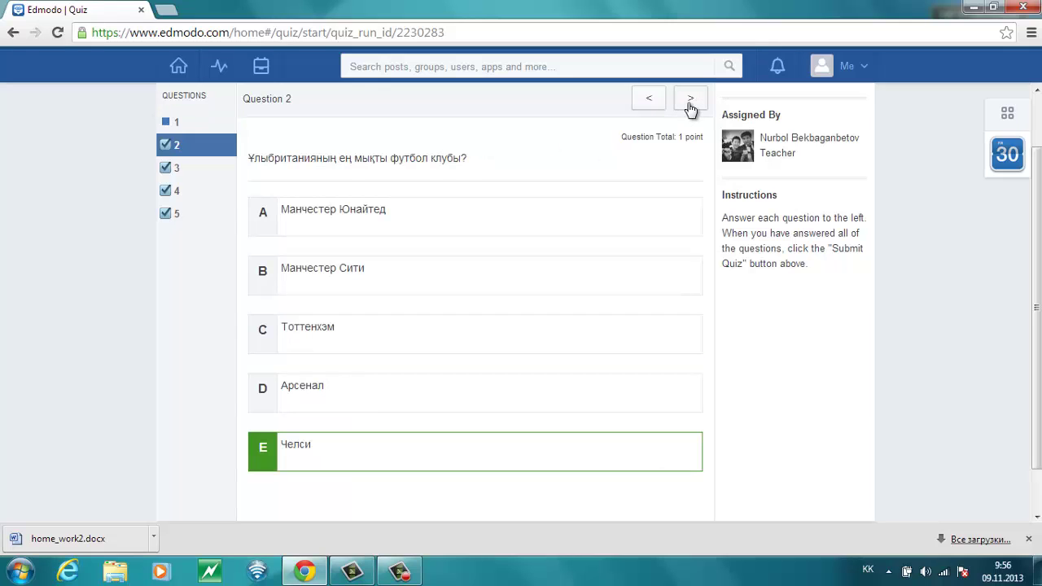
left_click(690, 101)
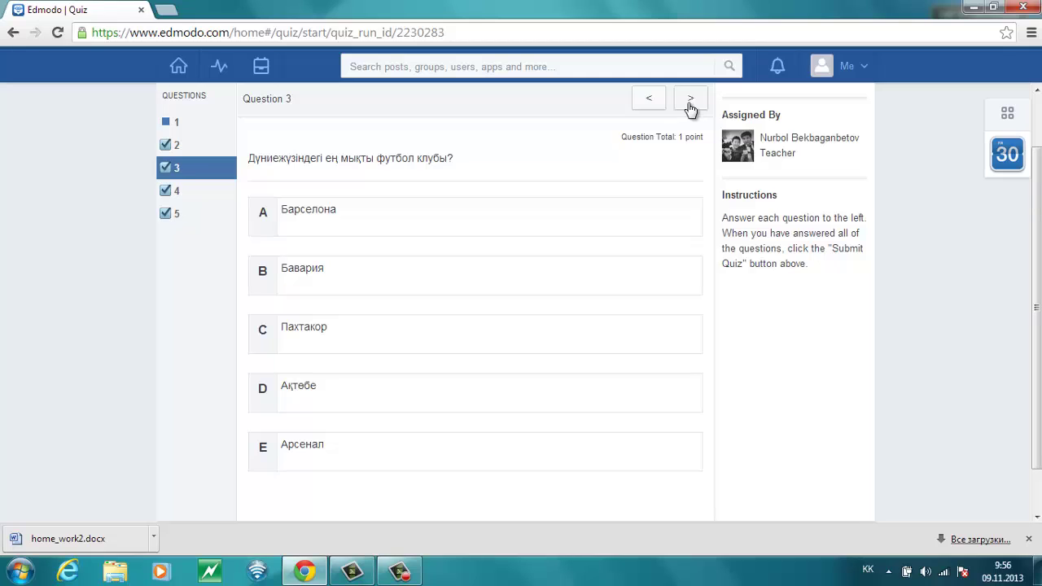
left_click(689, 101)
left_click(690, 102)
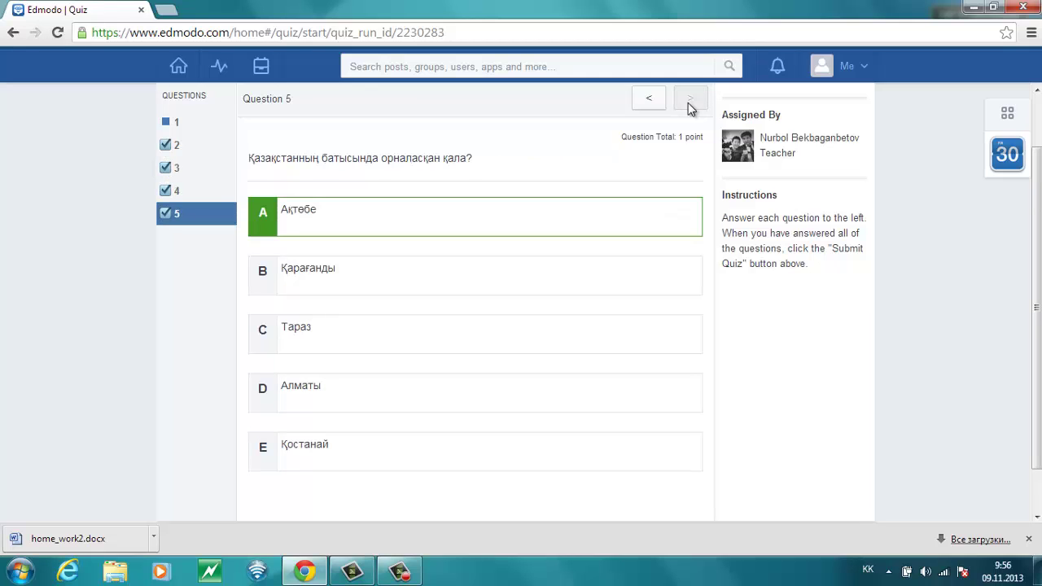
left_click(654, 101)
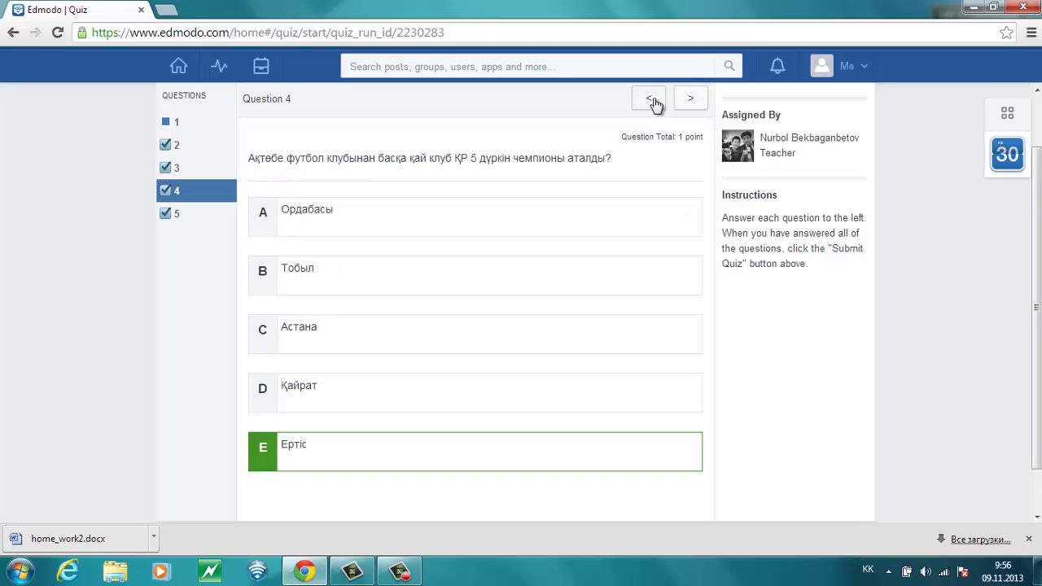
left_click(656, 103)
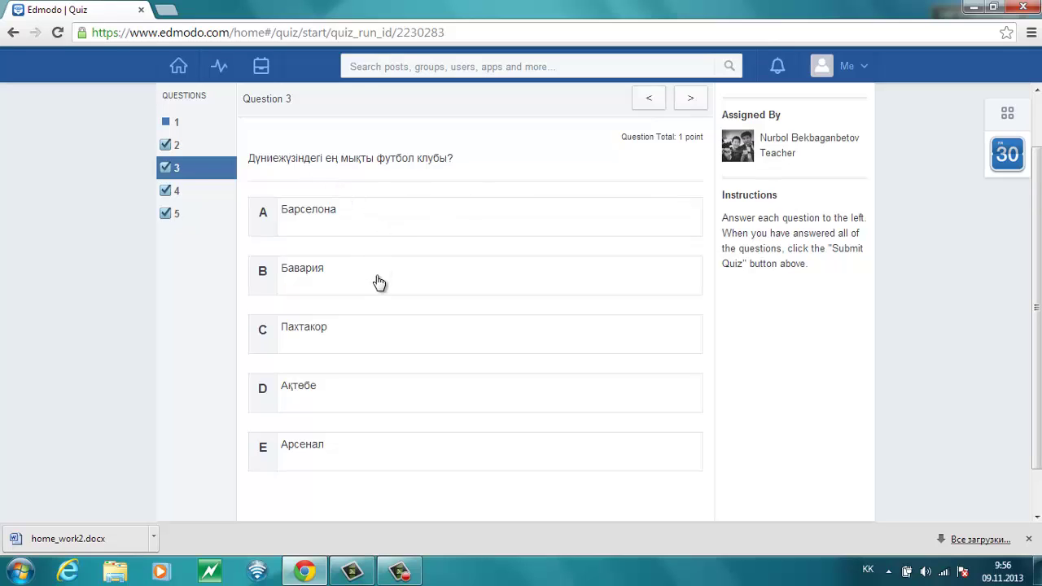
left_click(296, 396)
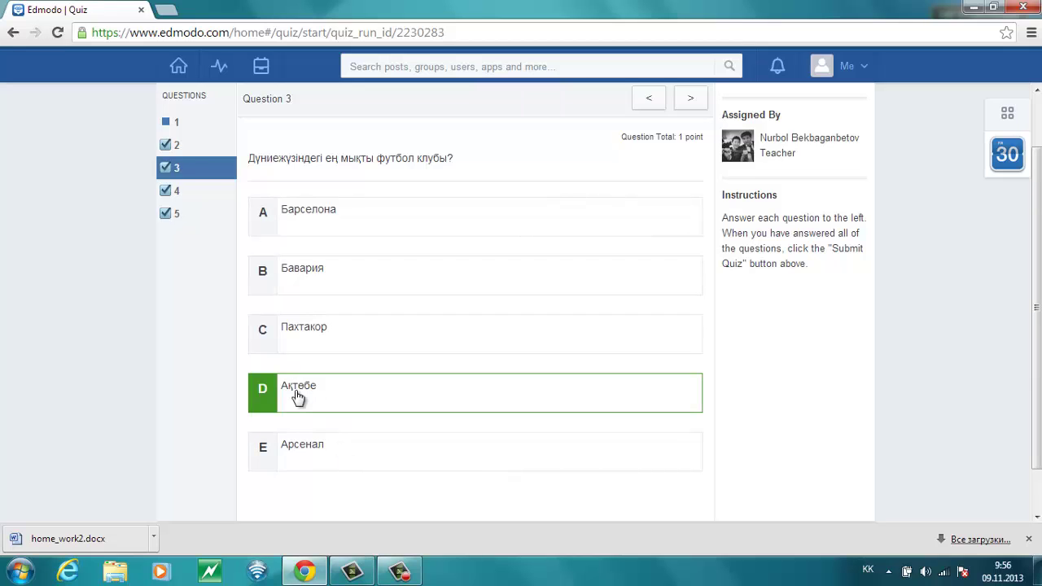
Return to the unchecked question 1 and choose option C as its answer again.
scroll(977, 292, "down", 2)
scroll(1026, 375, "up", 3)
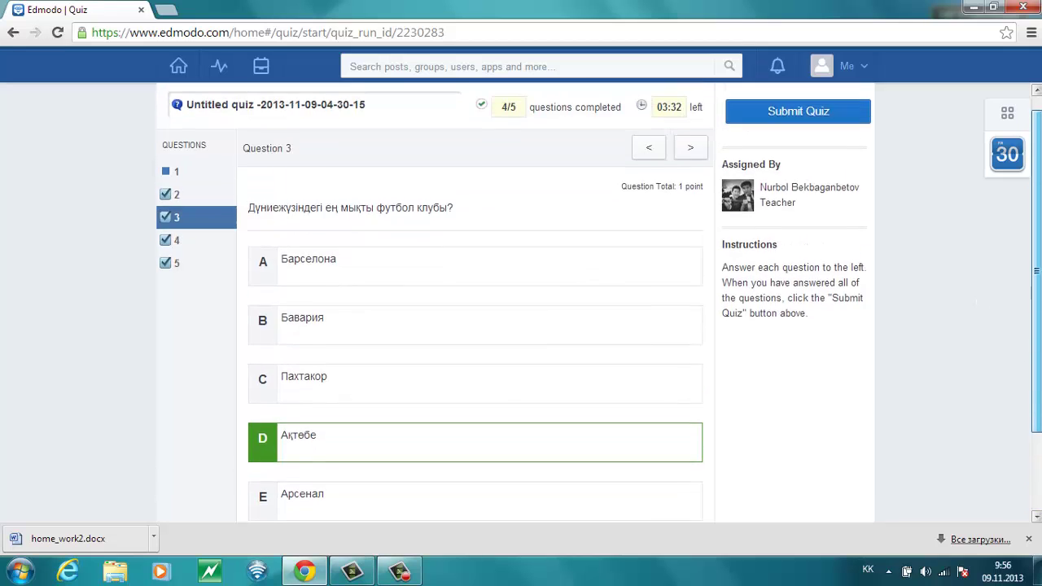
scroll(621, 245, "up", 1)
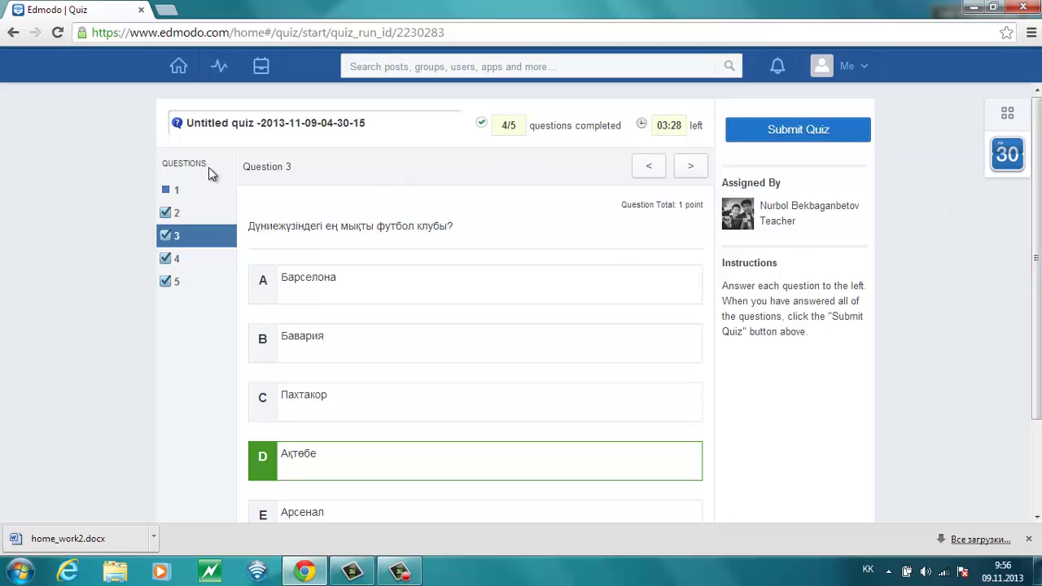
left_click(170, 189)
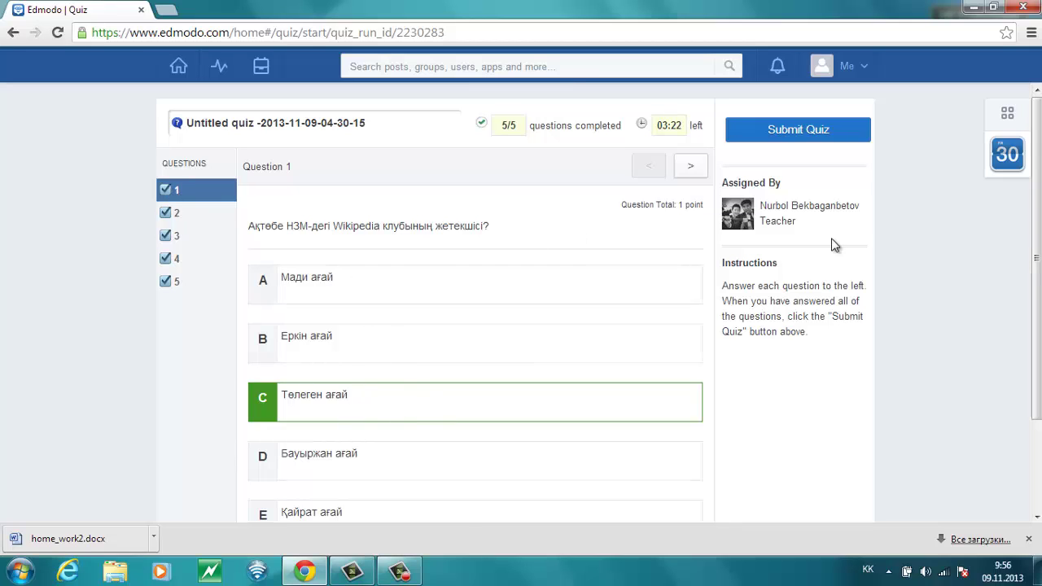
Check the remaining time, submit the quiz and confirm ending it.
scroll(1037, 168, "down", 3)
scroll(977, 130, "up", 3)
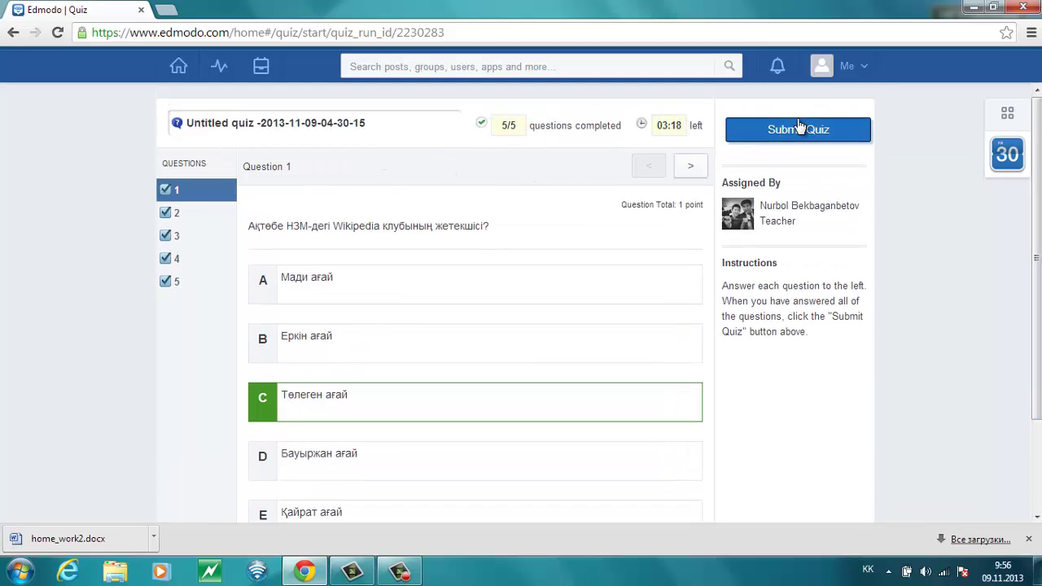
double_click(669, 126)
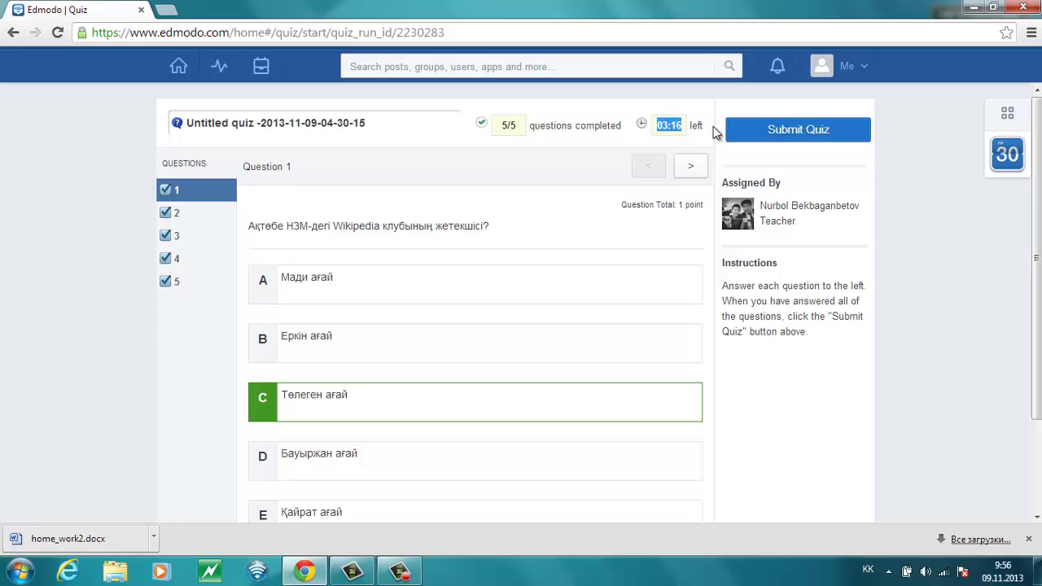
left_click(797, 132)
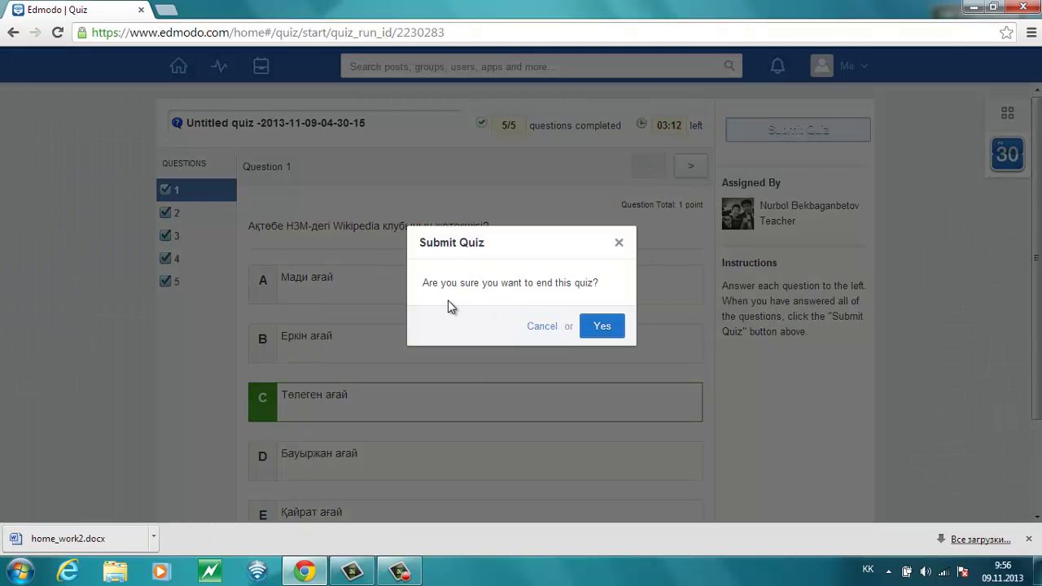
left_click(600, 328)
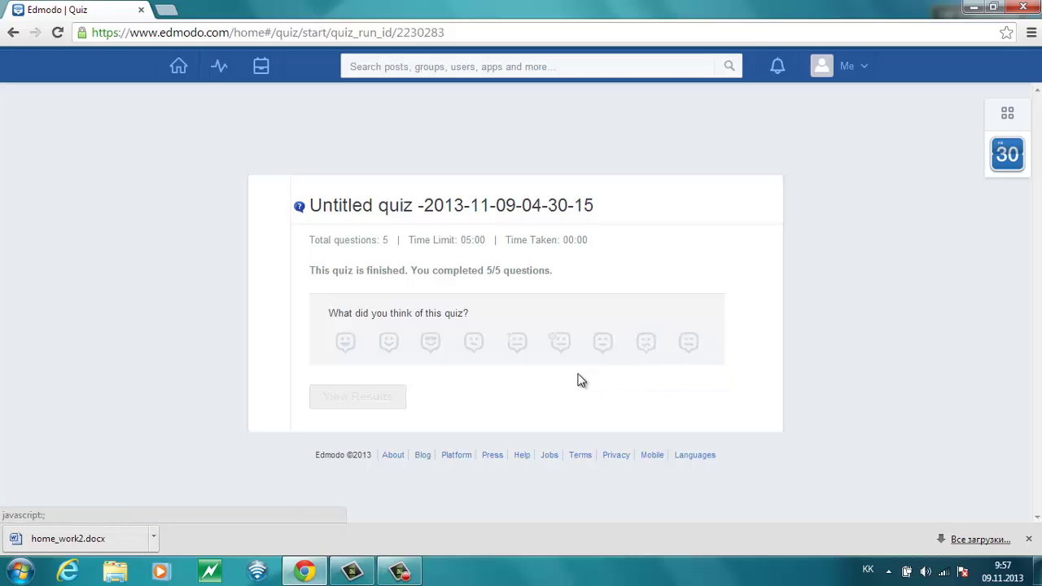
Rate the quiz with the first smiling face, then open the results and review each of the five questions.
left_click(346, 343)
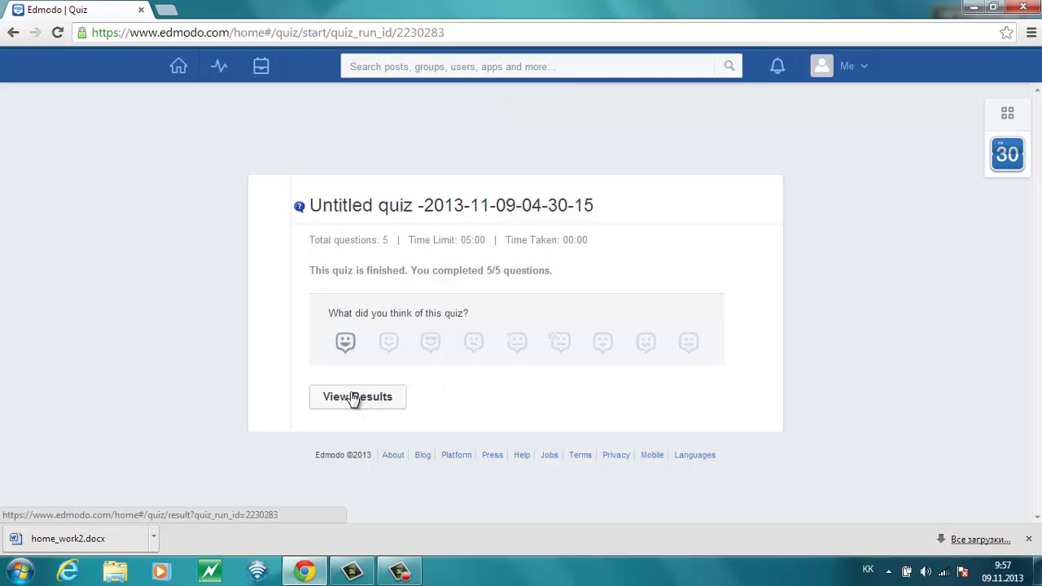
left_click(354, 398)
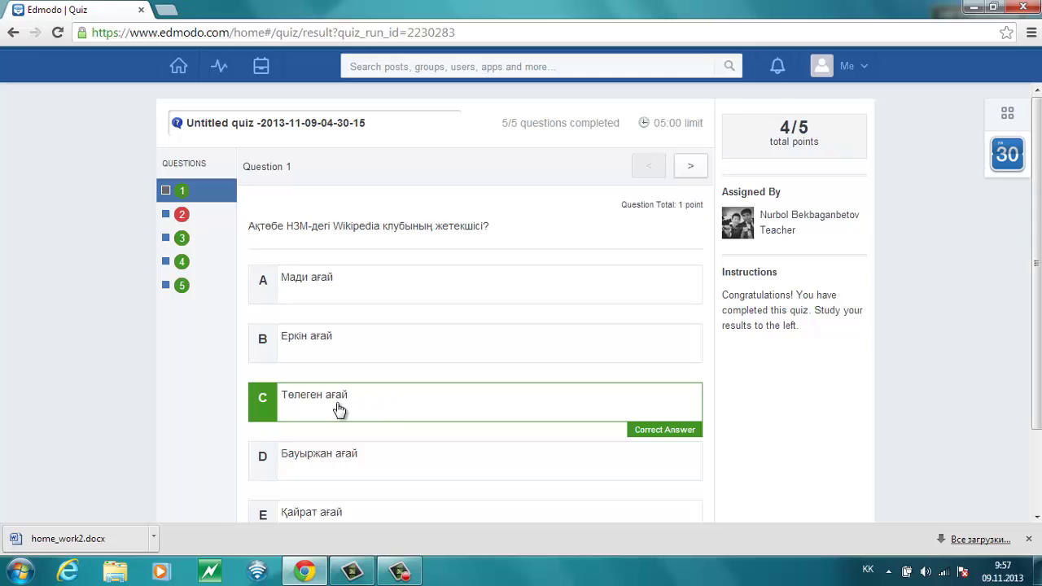
left_click(180, 214)
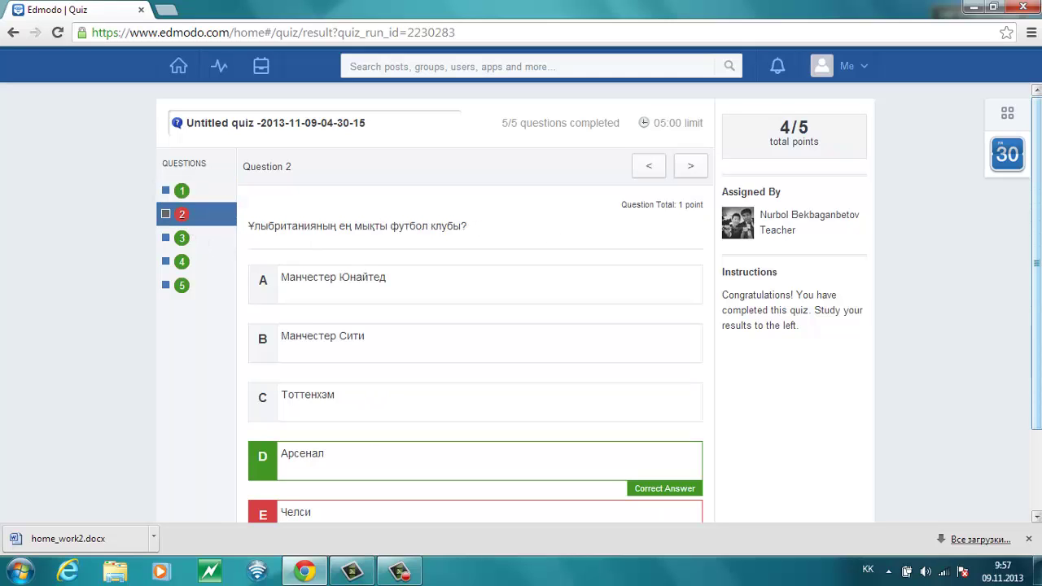
left_click_drag(1037, 338, 1037, 420)
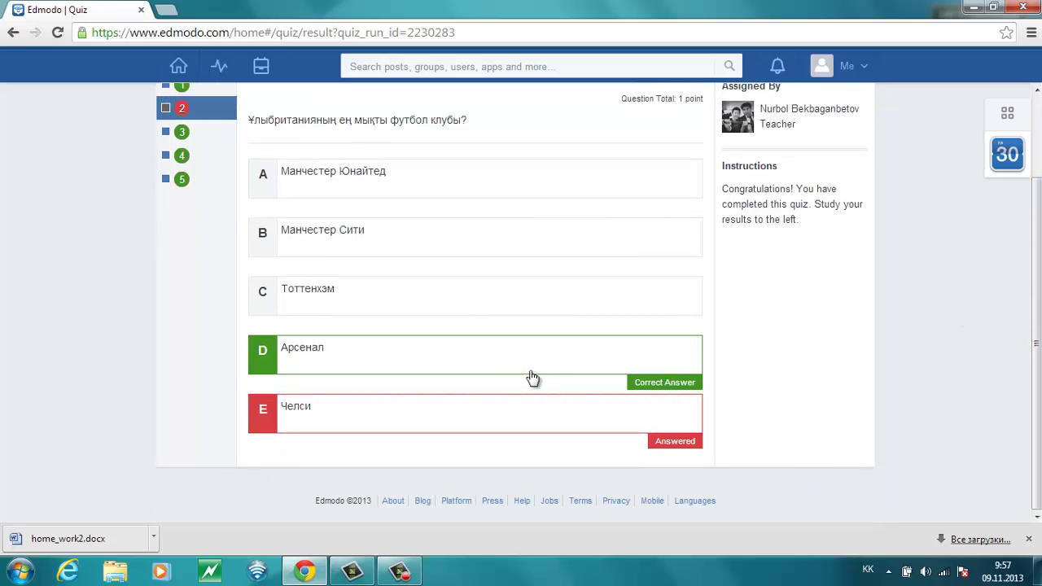
left_click(181, 133)
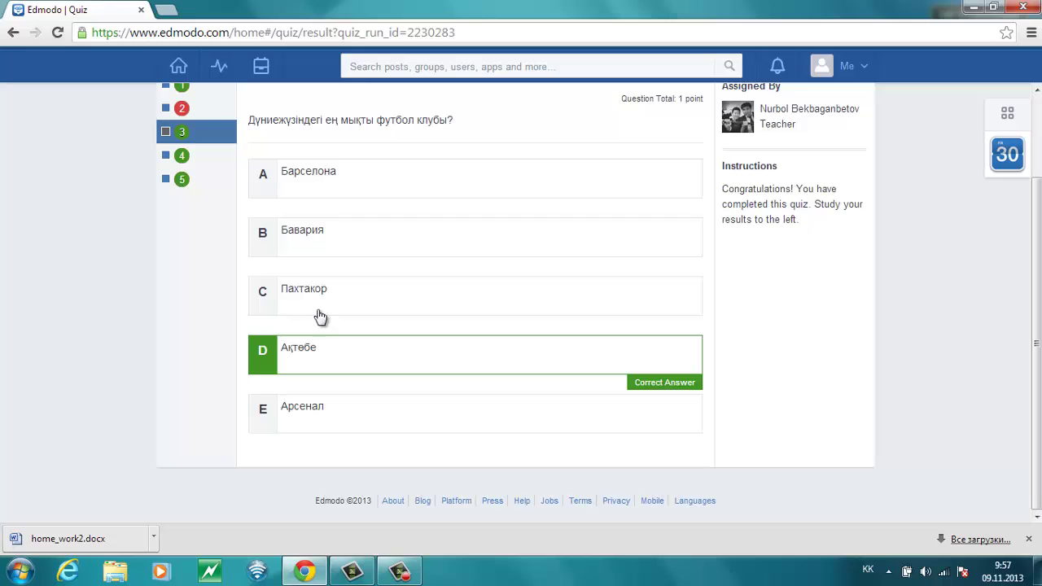
left_click(183, 157)
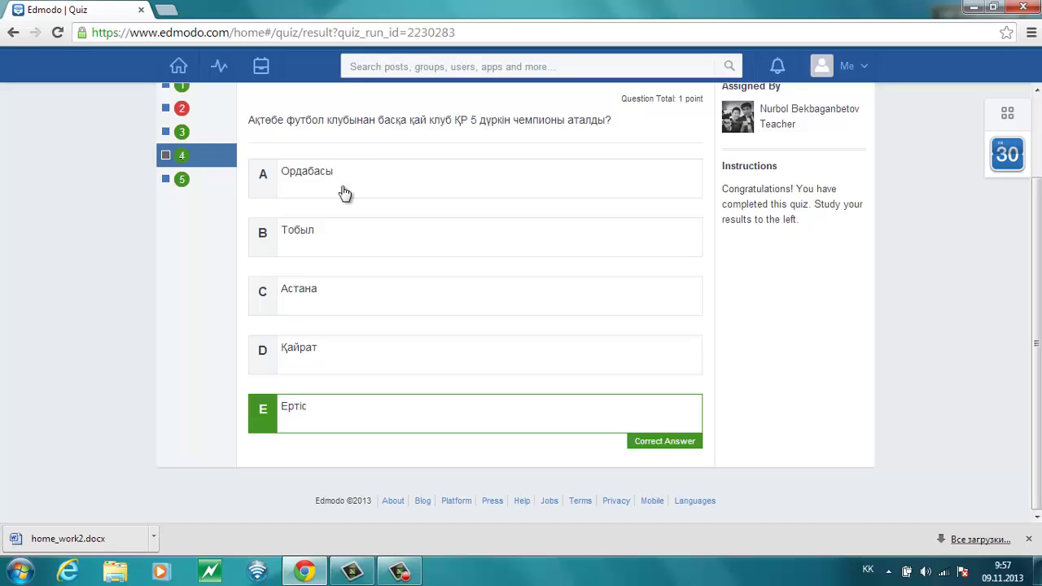
left_click(182, 182)
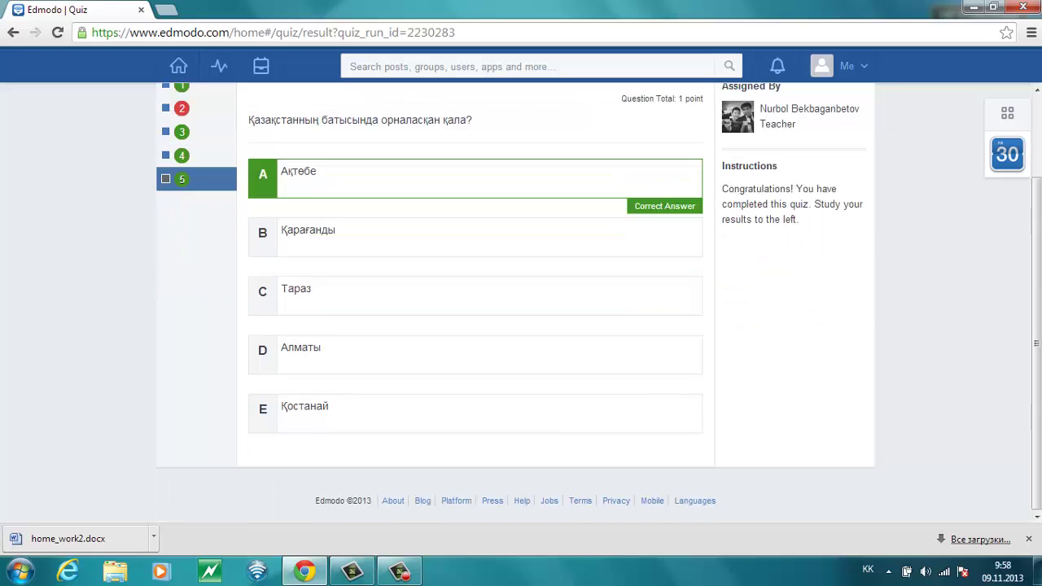
Close the browser's downloads bar and return to the home feed.
left_click(1029, 540)
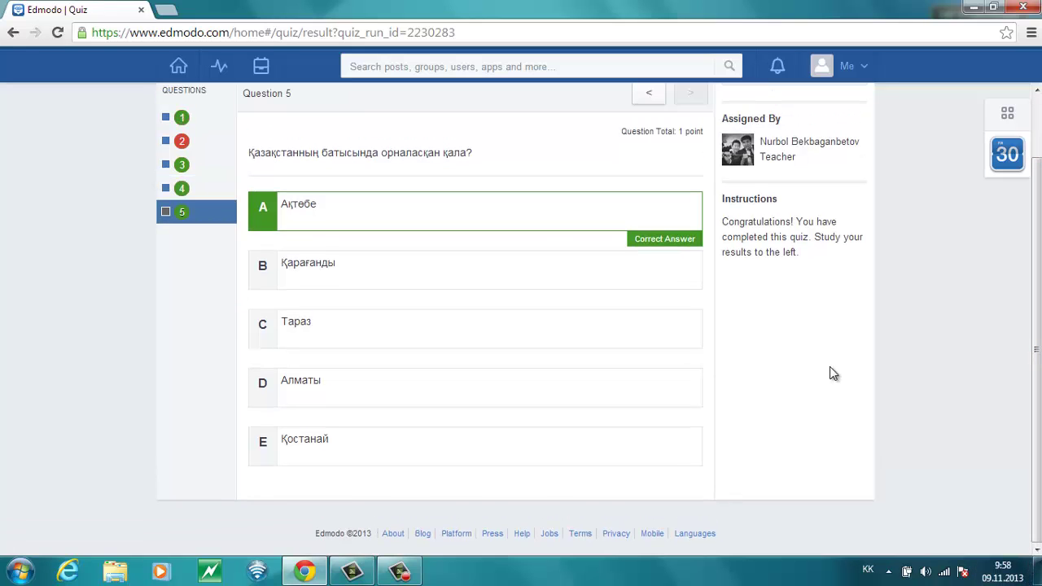
scroll(1029, 521, "up", 2)
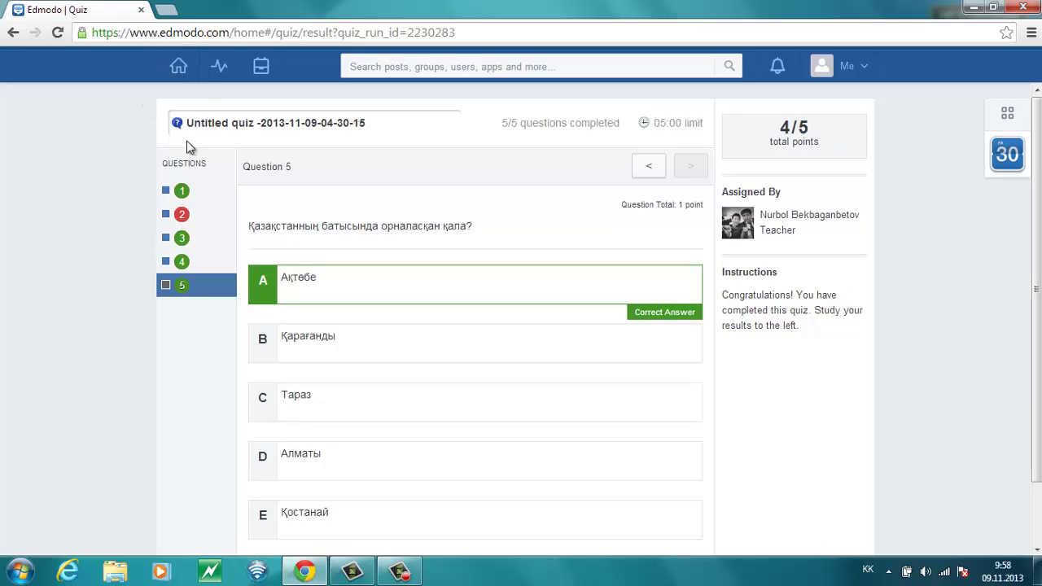
left_click(179, 68)
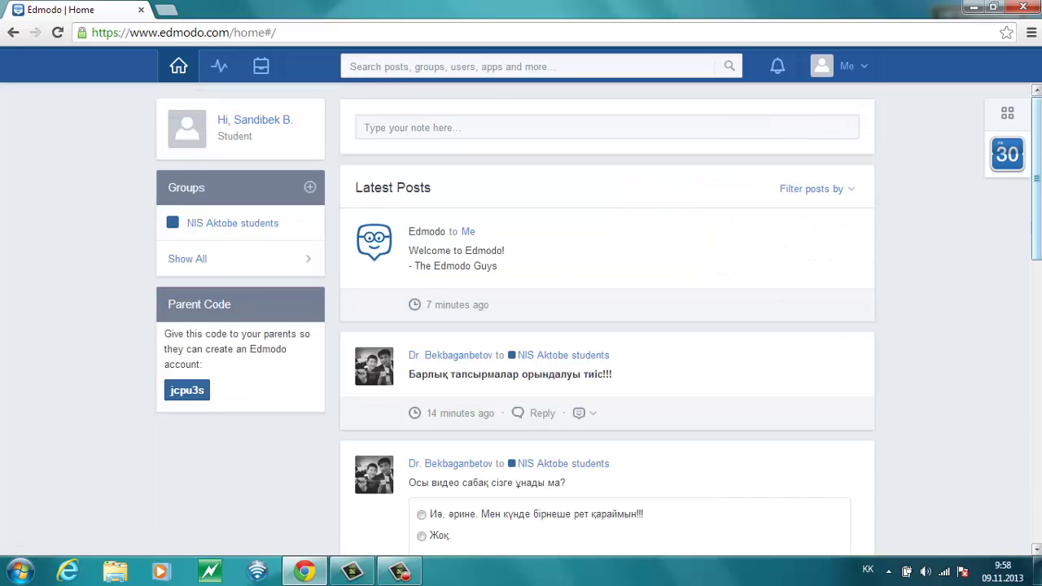
Vote for "Иә, әрине. Мен күнде бірнеше рет қараймын!!!" in the poll asking about the video lesson.
scroll(886, 273, "down", 5)
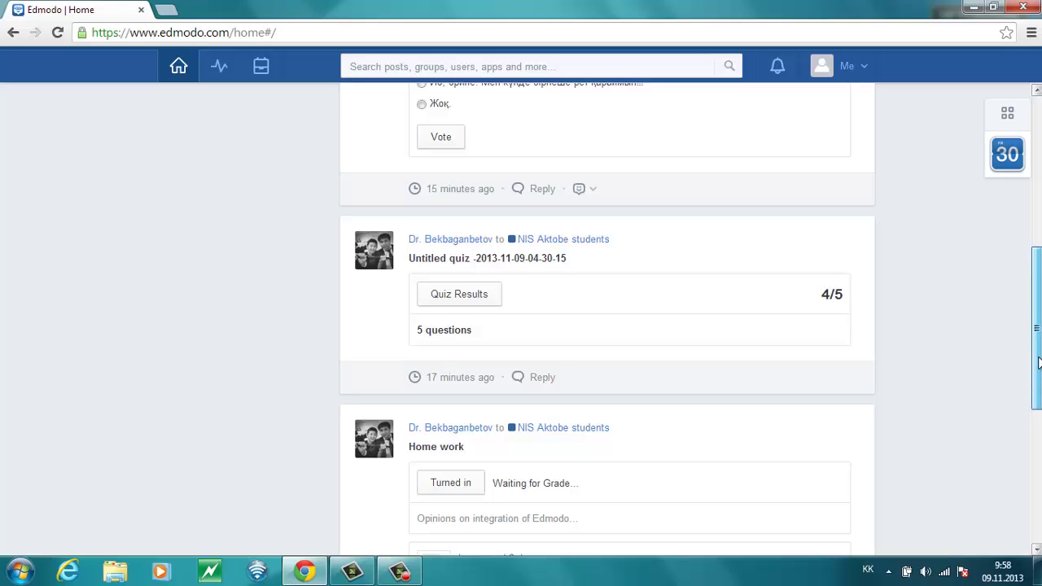
left_click_drag(1038, 362, 1037, 324)
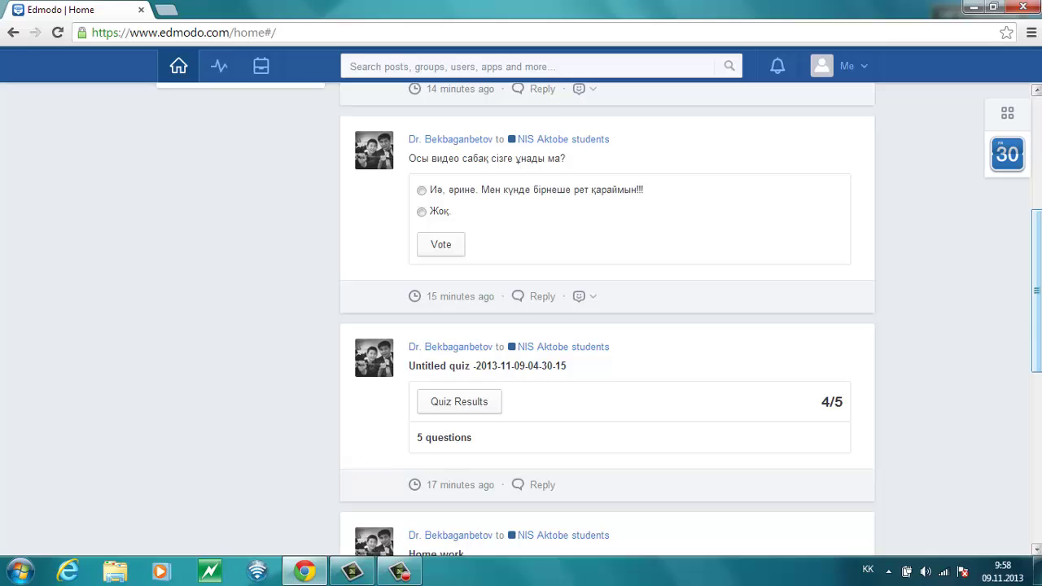
left_click_drag(1039, 318, 1039, 299)
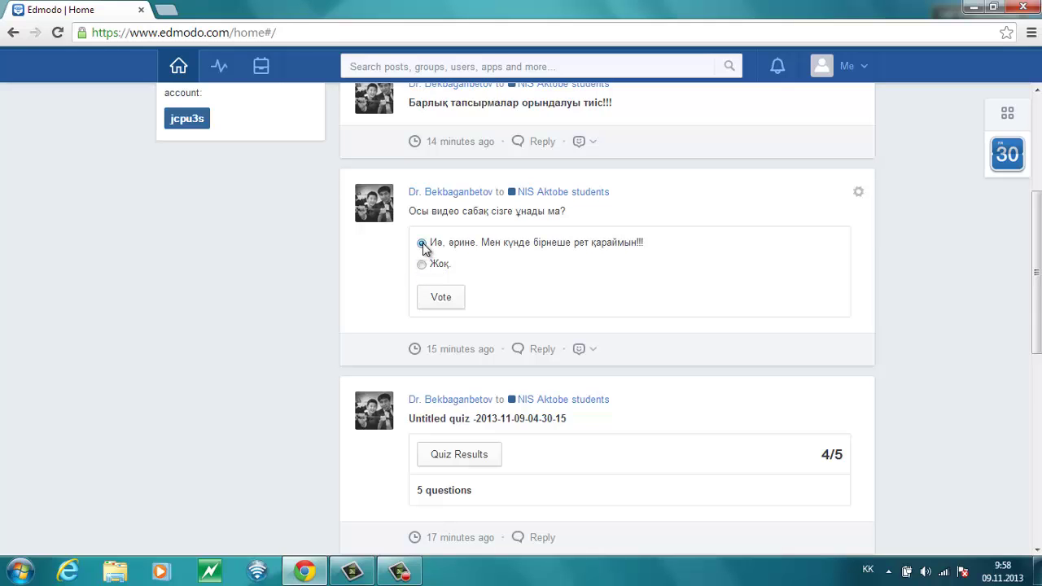
left_click(440, 297)
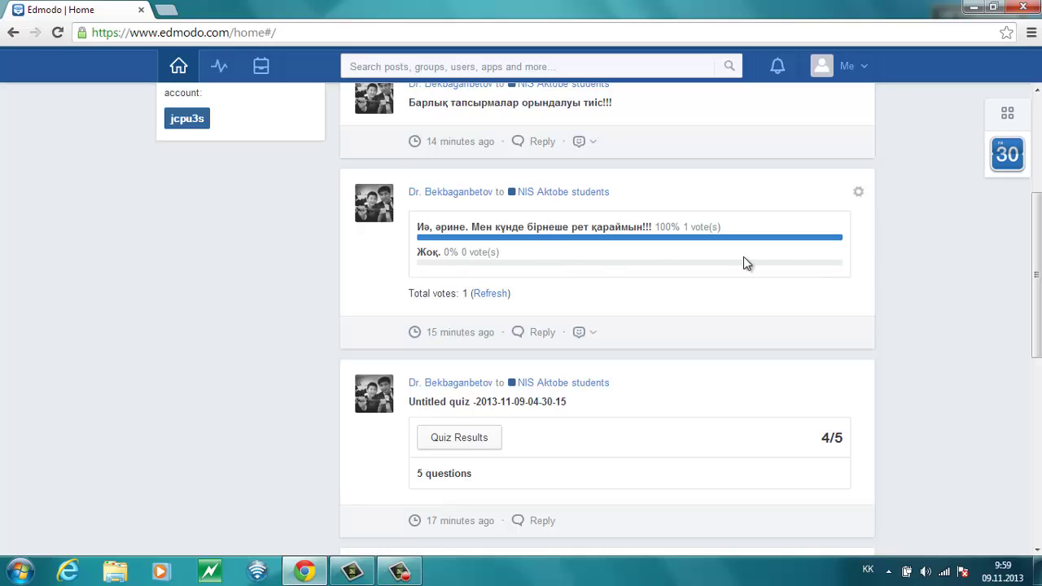
Start a new note above the latest posts with the text "Бәріне Сәлем!!!".
scroll(743, 258, "up", 3)
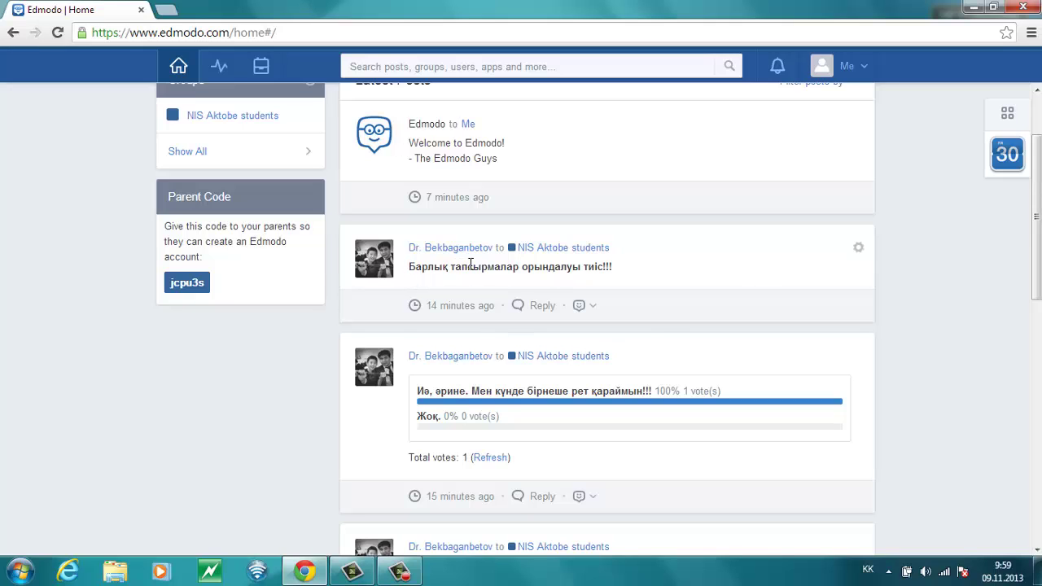
scroll(607, 326, "up", 3)
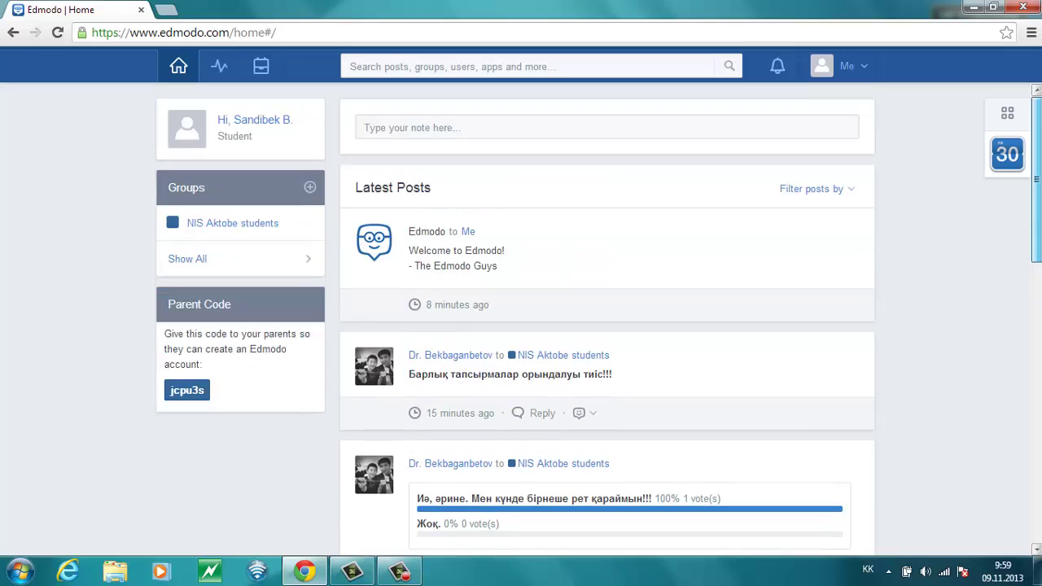
left_click(486, 128)
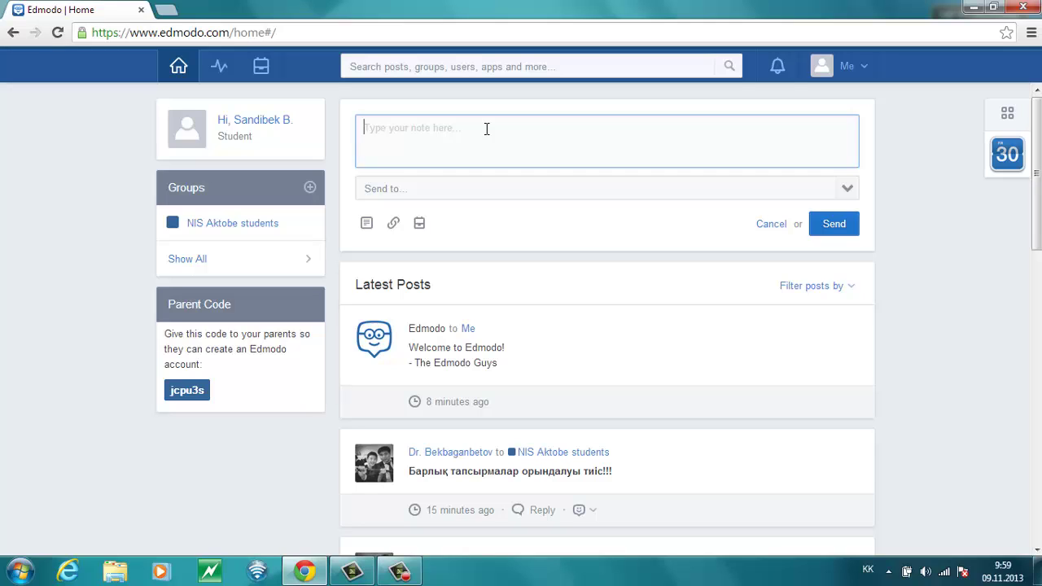
left_click(486, 129)
type("Б")
key("BackSpace")
type("Бар")
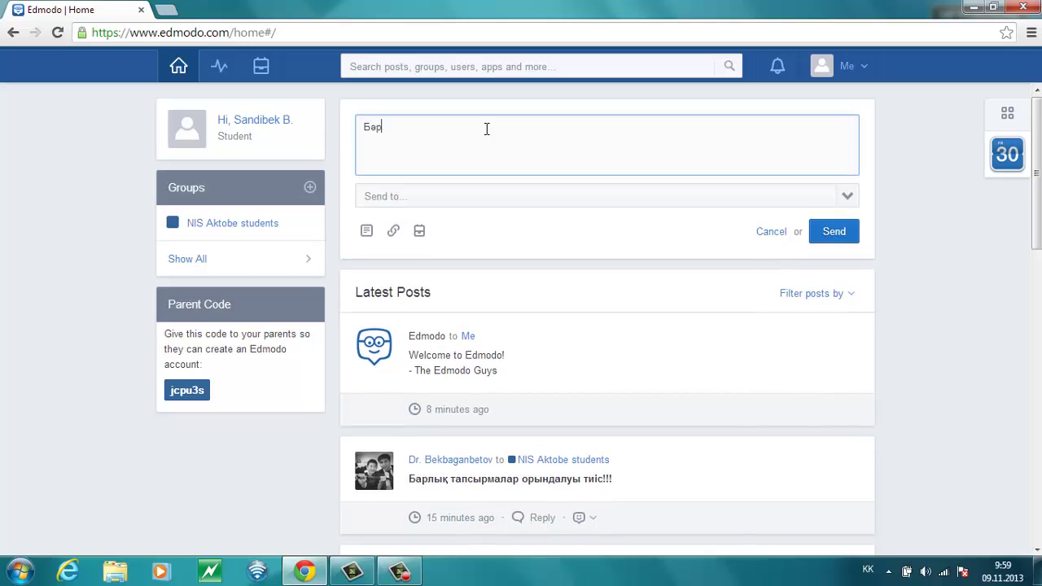
type("іне Салем!!!")
Open the list of available recipients for the greeting note.
left_click(453, 197)
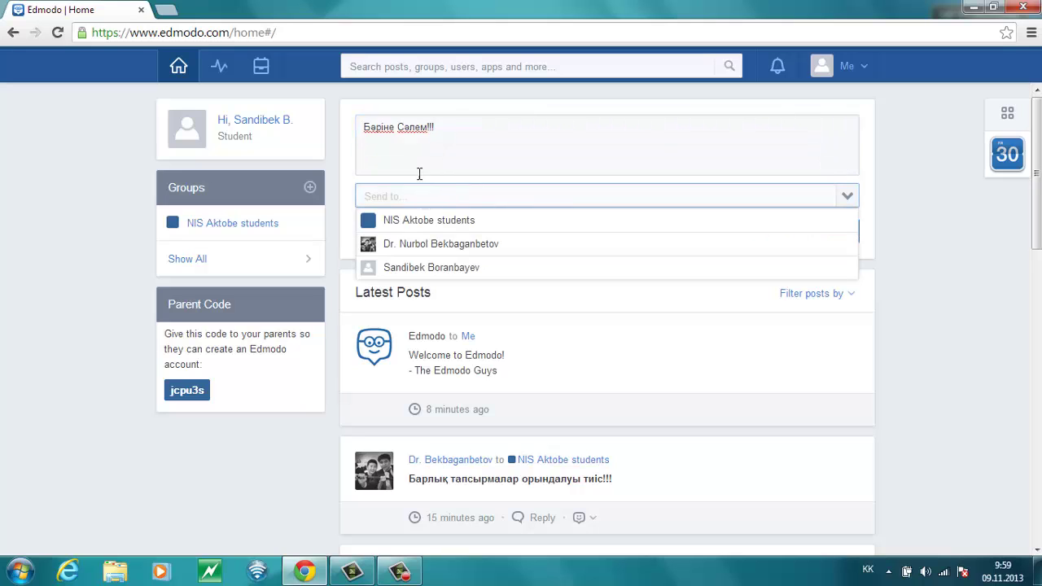
left_click(445, 127)
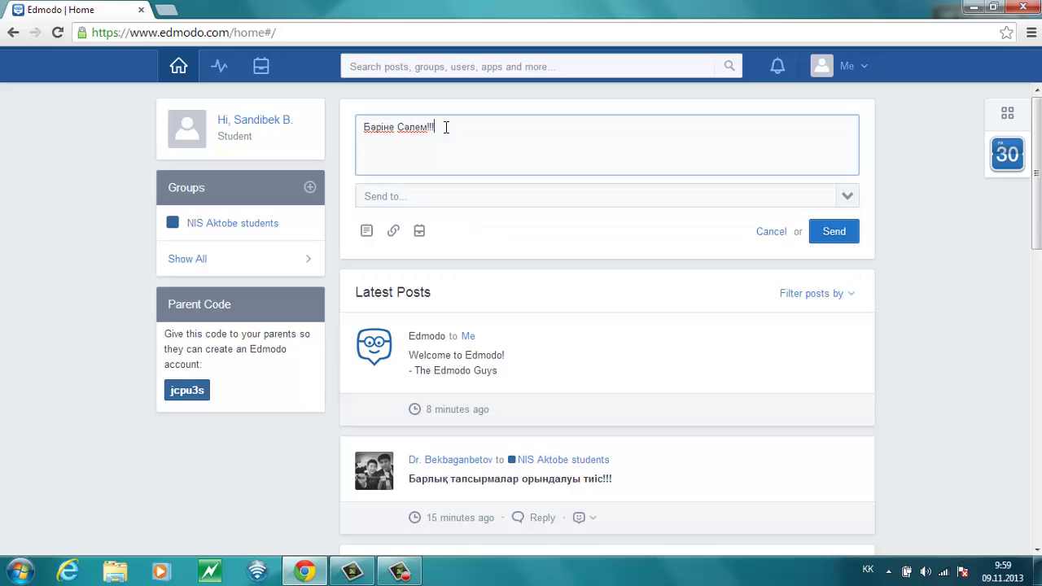
left_click(422, 205)
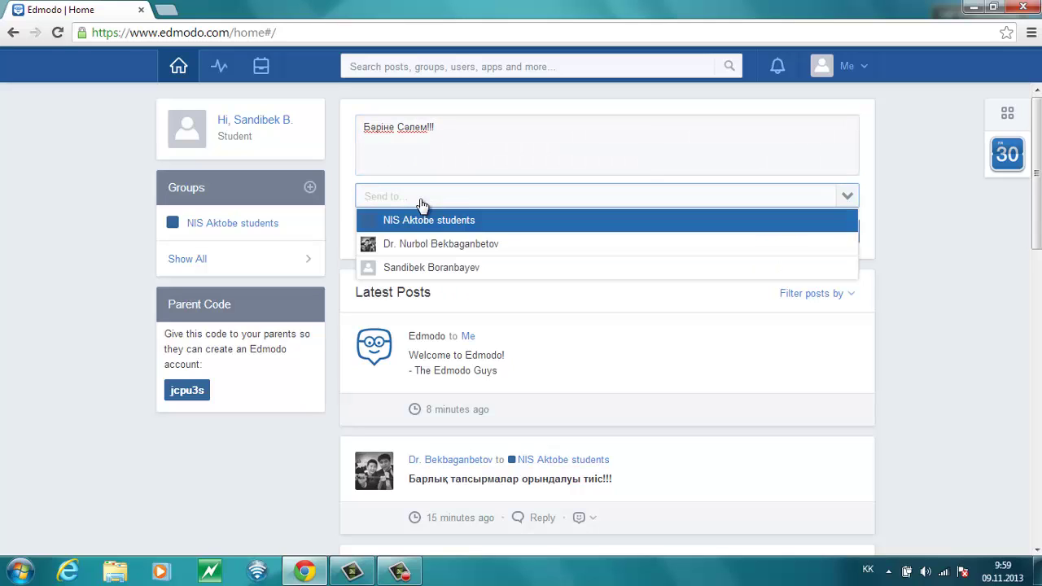